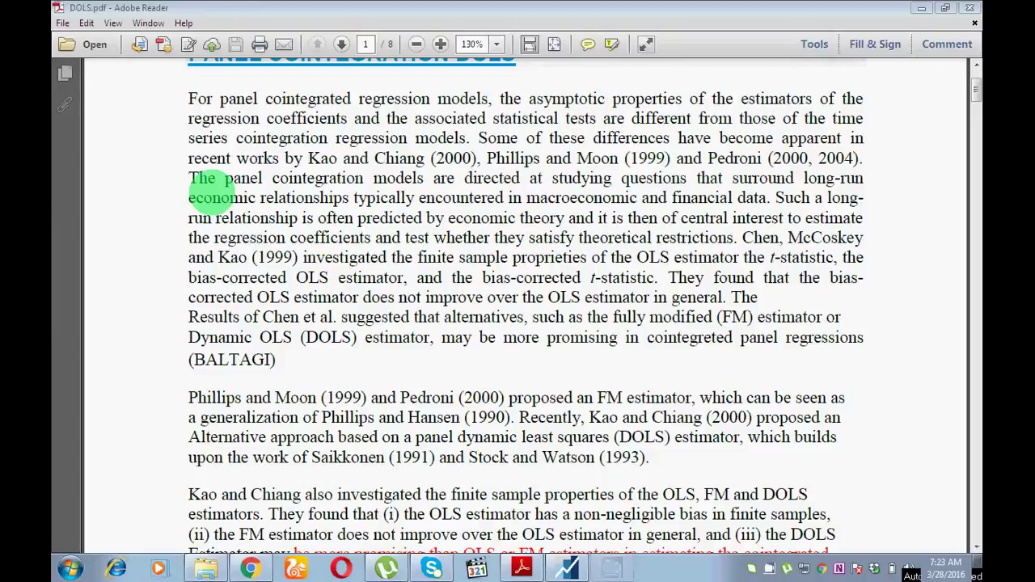
Step: Read the PDF's introduction to panel cointegration DOLS and its four preconditions for applying the model
{"action": "left_click_drag", "start_coordinate": [190, 99], "coordinate": [833, 540]}
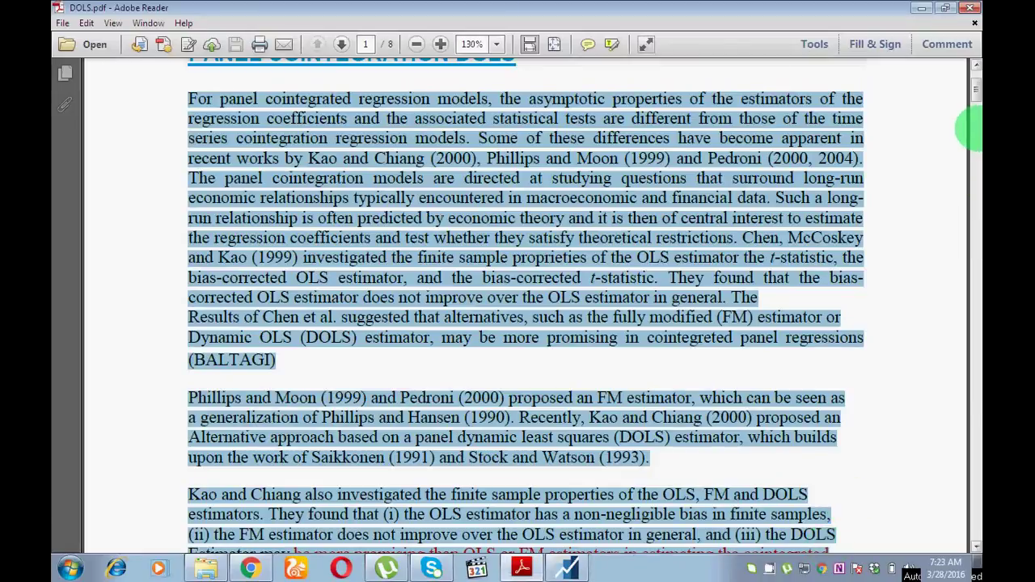
{"action": "left_click_drag", "start_coordinate": [974, 87], "coordinate": [974, 107]}
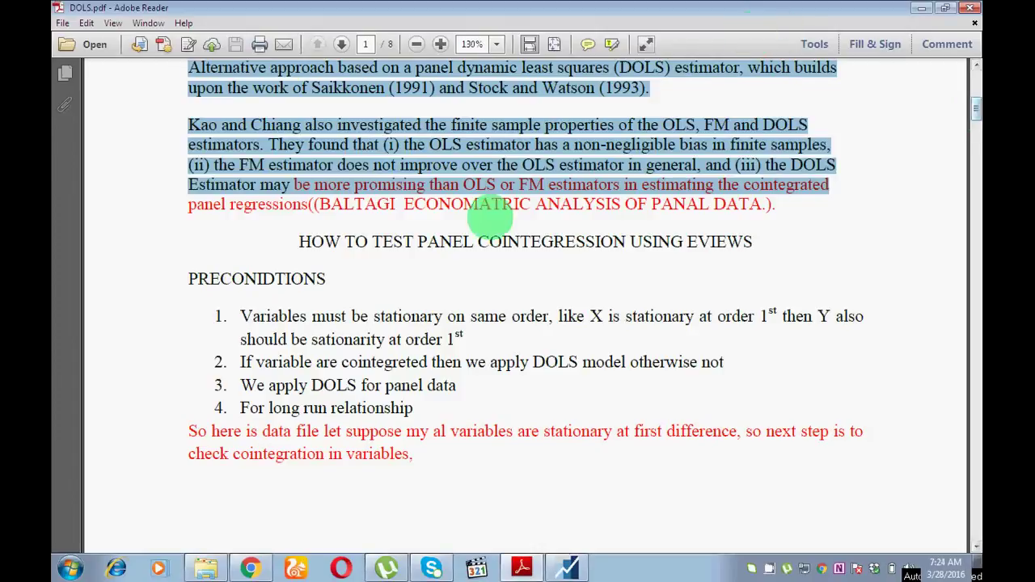
{"action": "left_click_drag", "start_coordinate": [463, 340], "coordinate": [241, 326]}
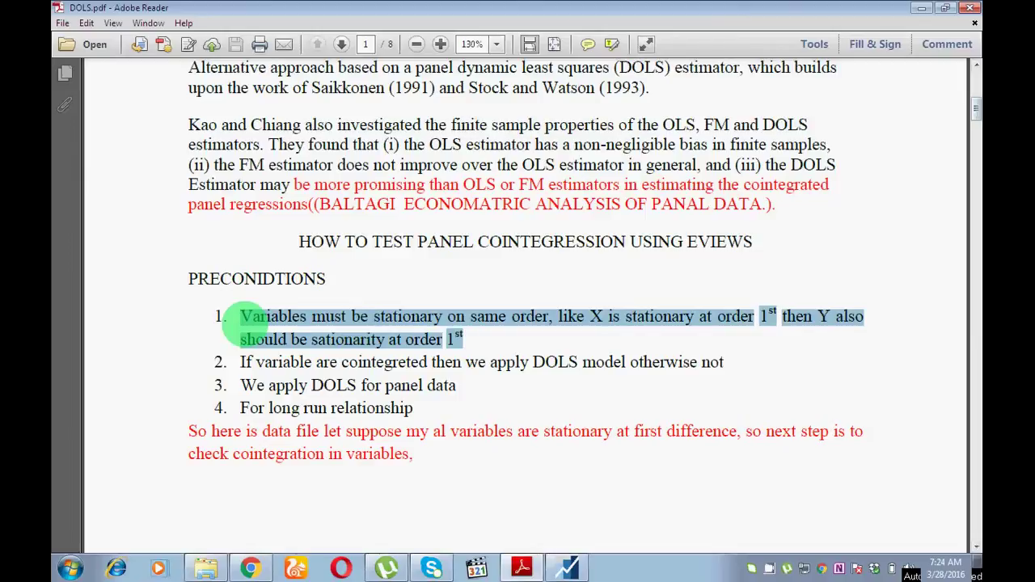
{"action": "left_click", "coordinate": [647, 428]}
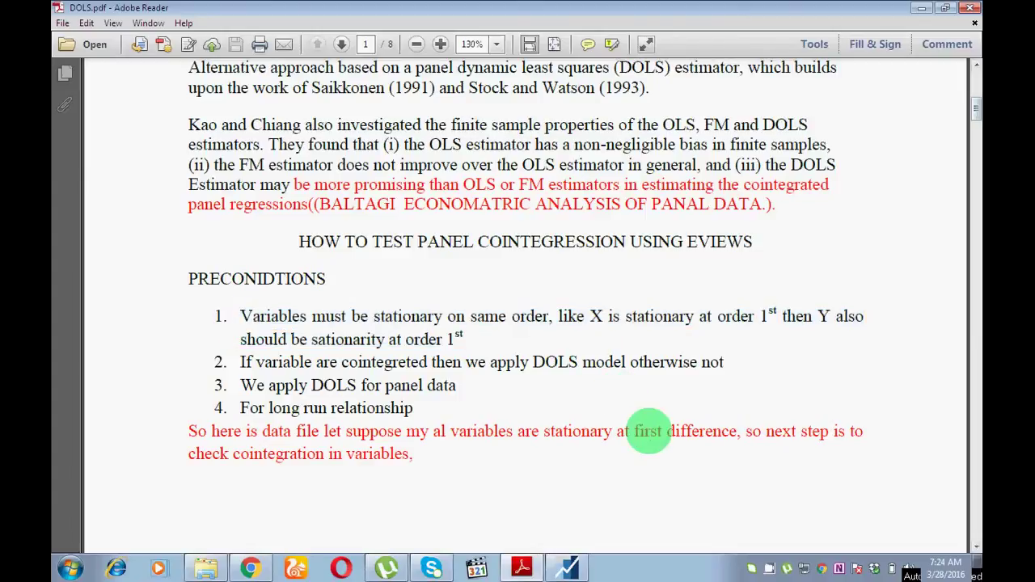
{"action": "left_click_drag", "start_coordinate": [742, 360], "coordinate": [257, 363]}
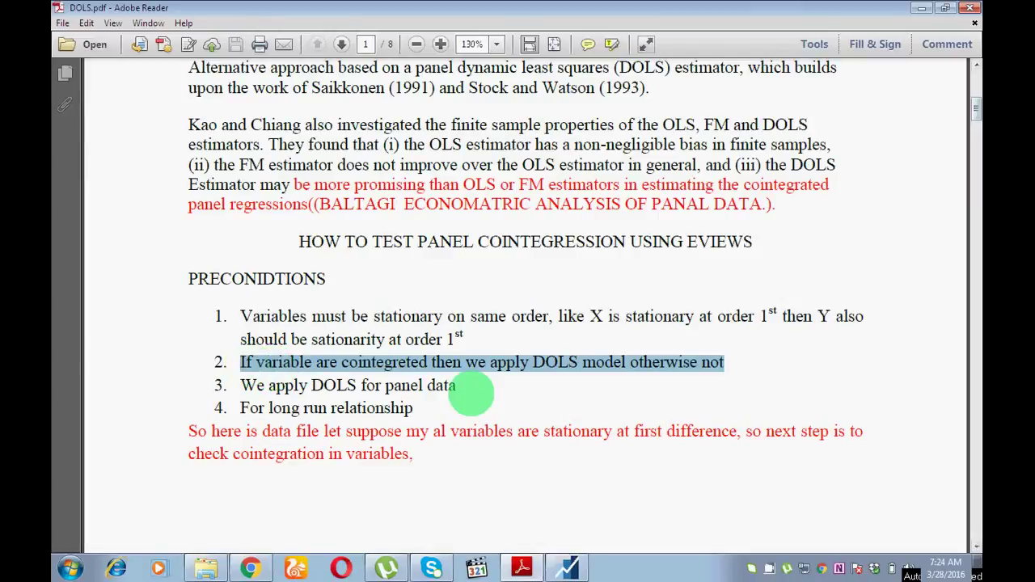
{"action": "left_click", "coordinate": [475, 394]}
{"action": "left_click_drag", "start_coordinate": [455, 387], "coordinate": [253, 386]}
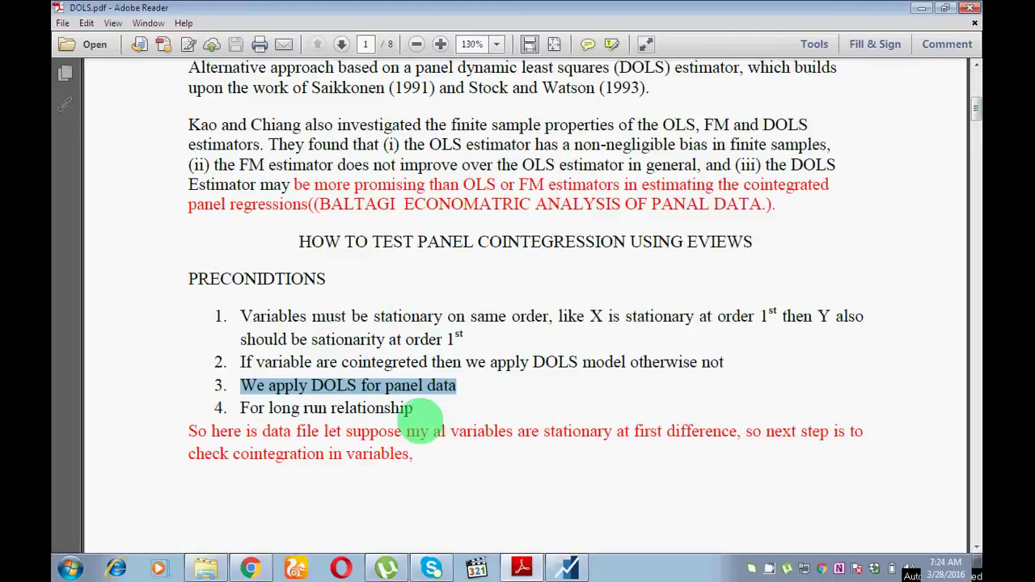
{"action": "left_click_drag", "start_coordinate": [414, 409], "coordinate": [230, 410]}
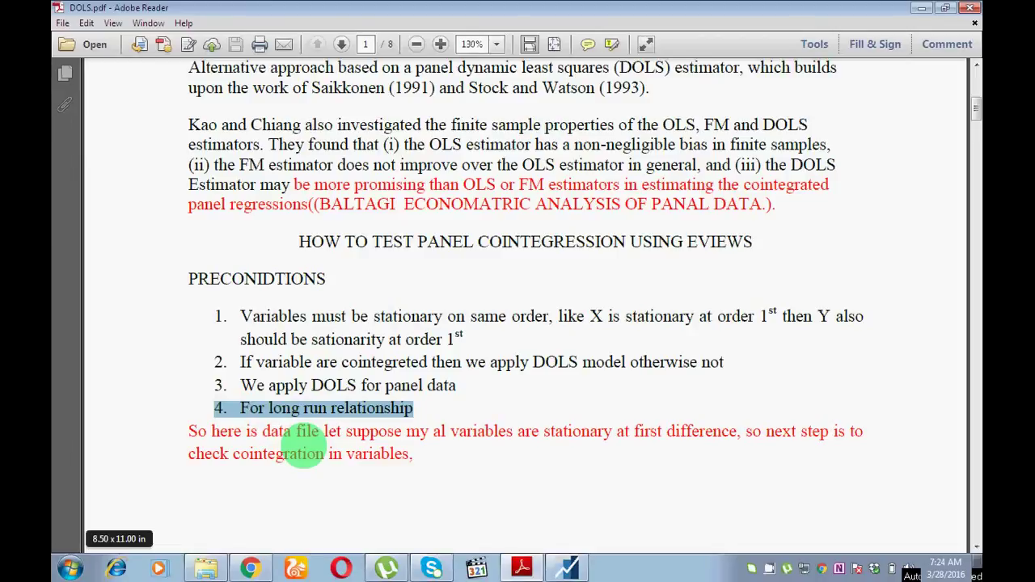
Step: Switch to EViews and open the series b, a, x and y of the NEW-DATA workfile as a group
{"action": "left_click", "coordinate": [568, 568]}
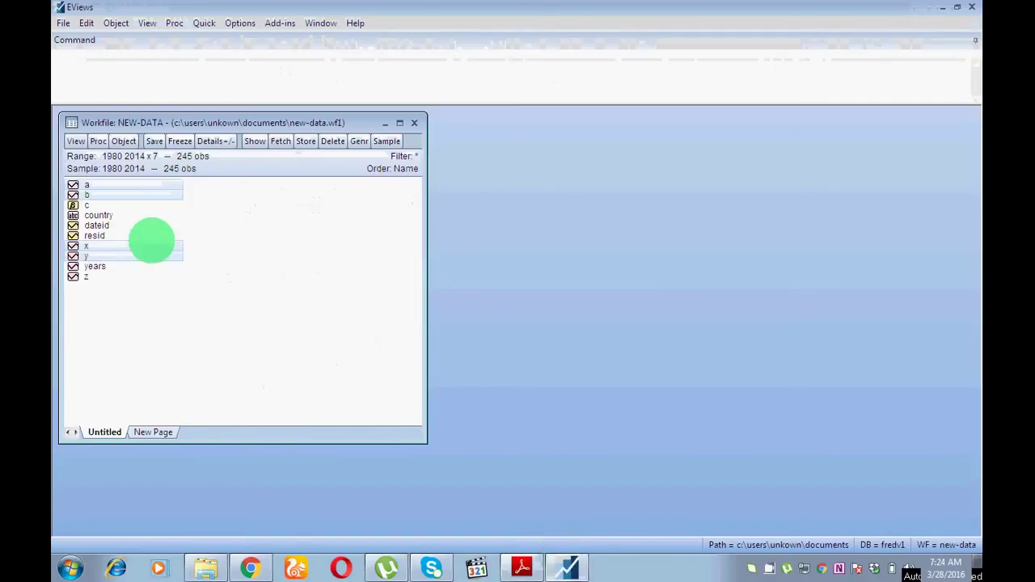
{"action": "right_click", "coordinate": [164, 196]}
{"action": "mouse_move", "coordinate": [190, 201]}
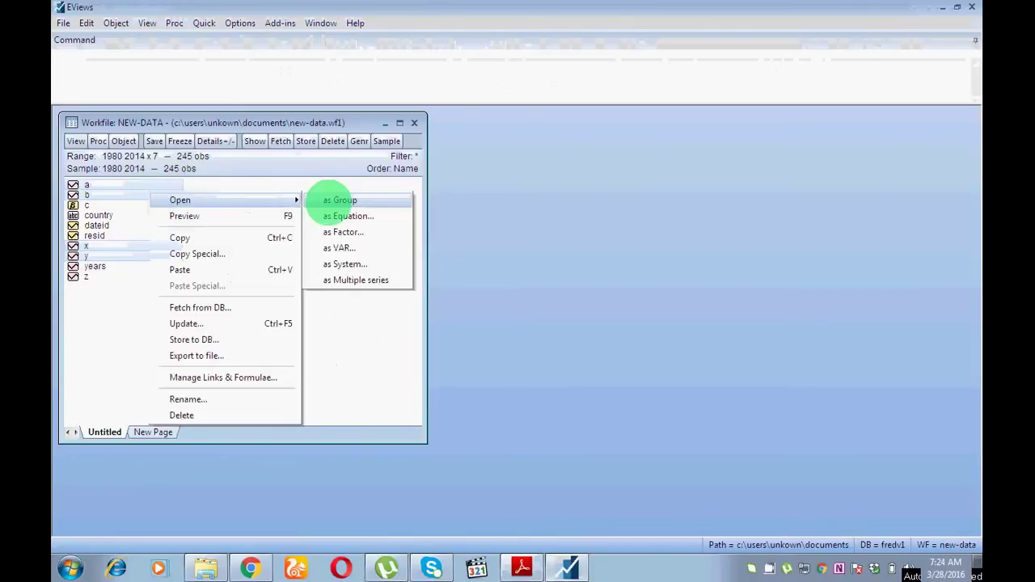
{"action": "left_click", "coordinate": [342, 202]}
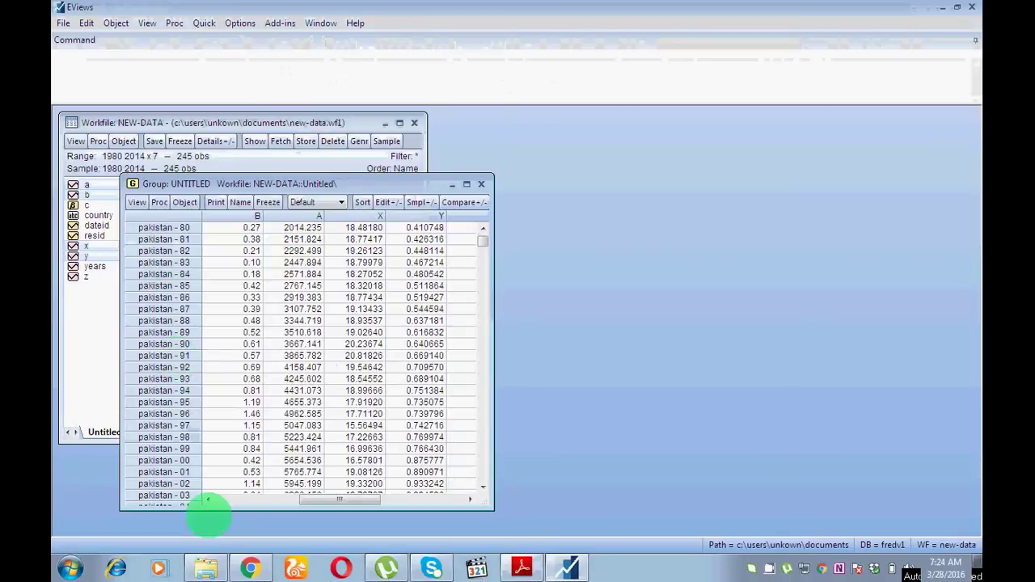
{"action": "mouse_move", "coordinate": [483, 241]}
{"action": "left_mouse_down"}
{"action": "mouse_move", "coordinate": [485, 359]}
{"action": "mouse_move", "coordinate": [477, 241]}
{"action": "left_mouse_up"}
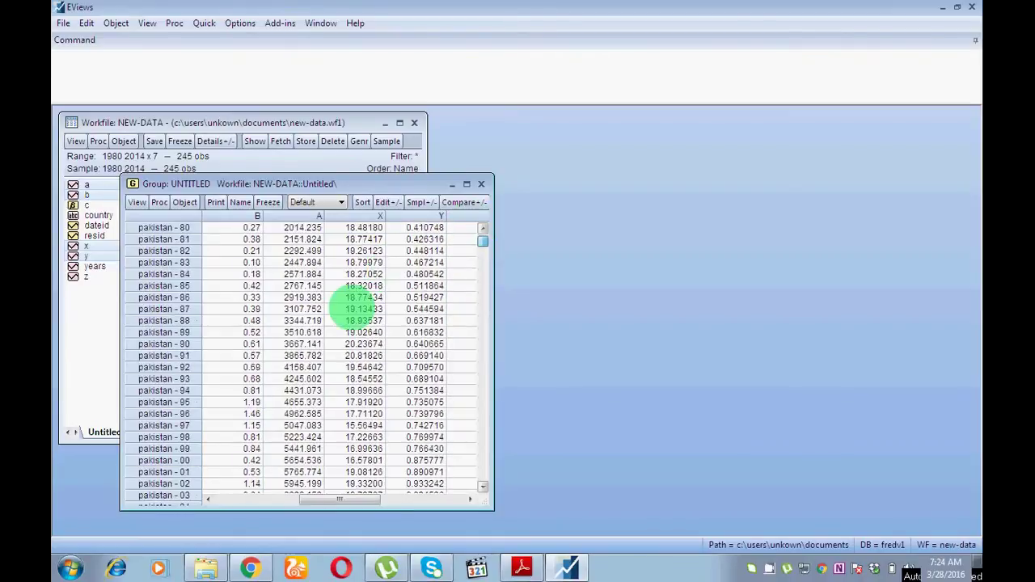
{"action": "left_click", "coordinate": [482, 229]}
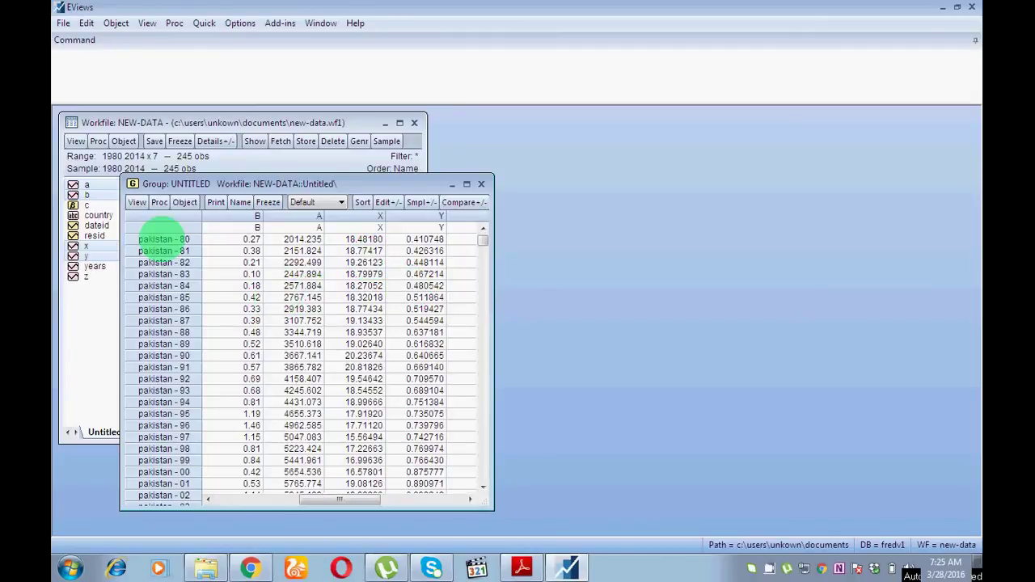
Step: Open the Panel Cointegration Test settings for the group of series
{"action": "left_click", "coordinate": [136, 203]}
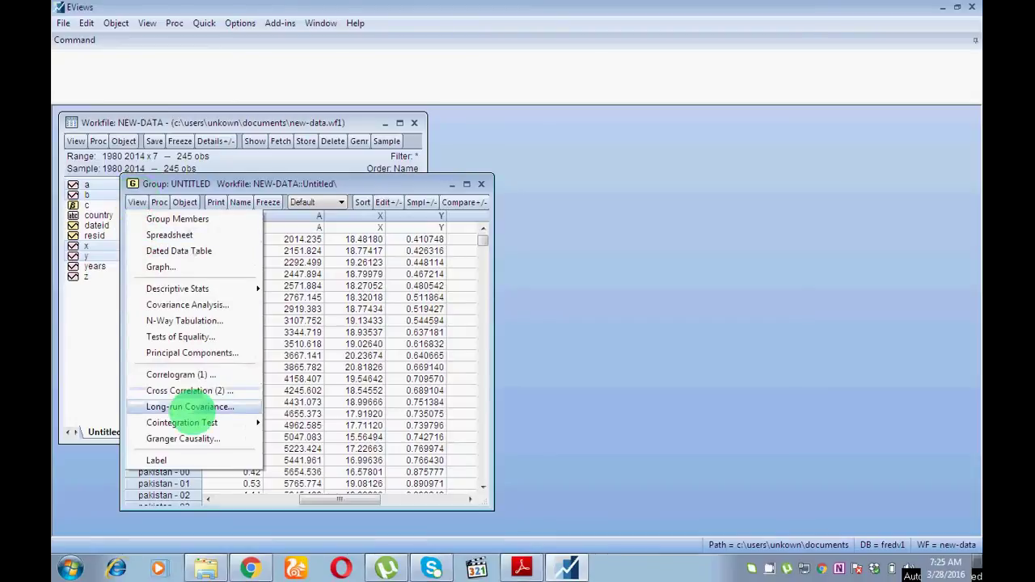
{"action": "mouse_move", "coordinate": [207, 423]}
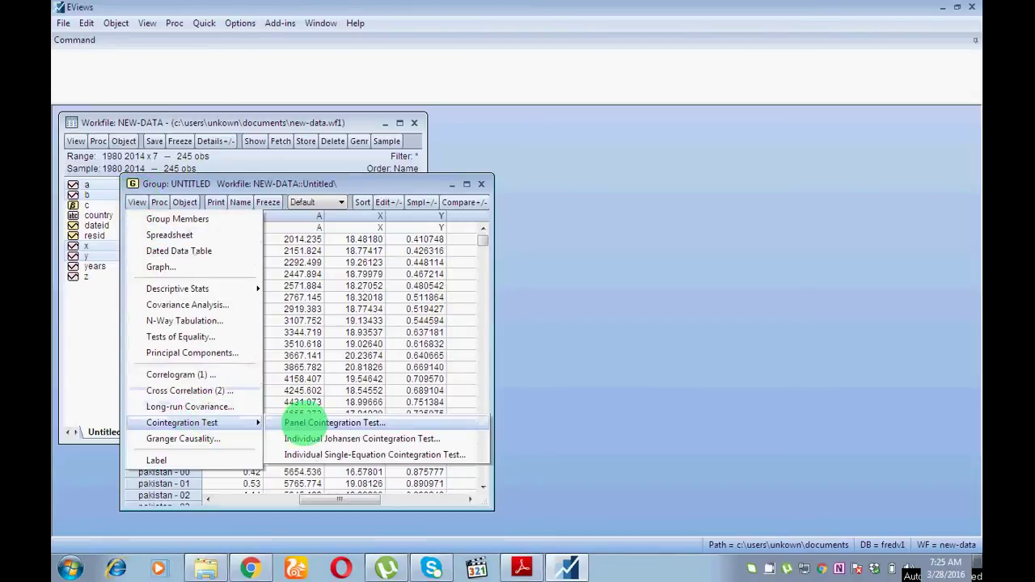
{"action": "left_click", "coordinate": [304, 422]}
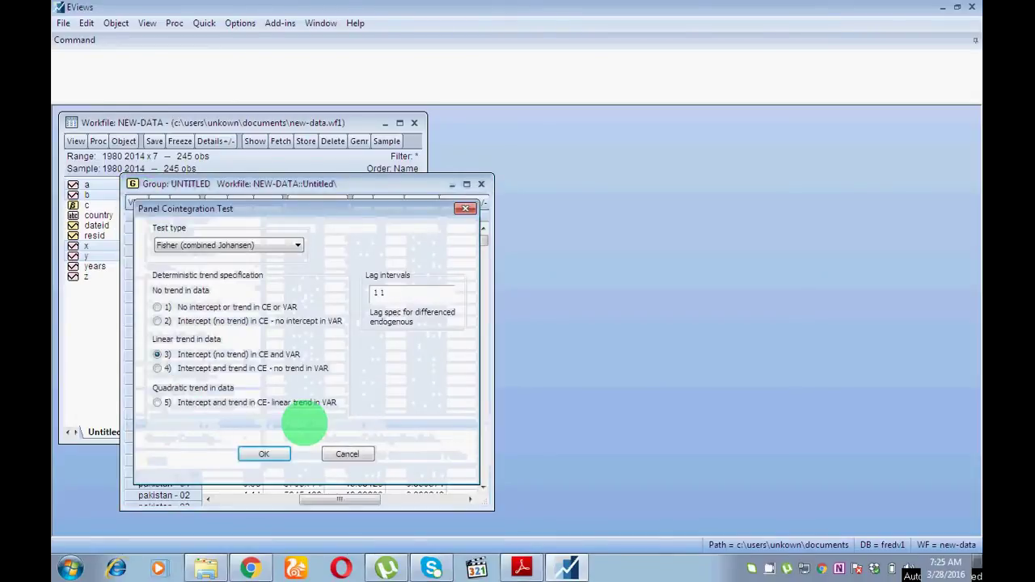
Step: Look through the options offered by the Pedroni, Kao and Fisher test types
{"action": "left_click", "coordinate": [267, 244]}
{"action": "left_click", "coordinate": [352, 229]}
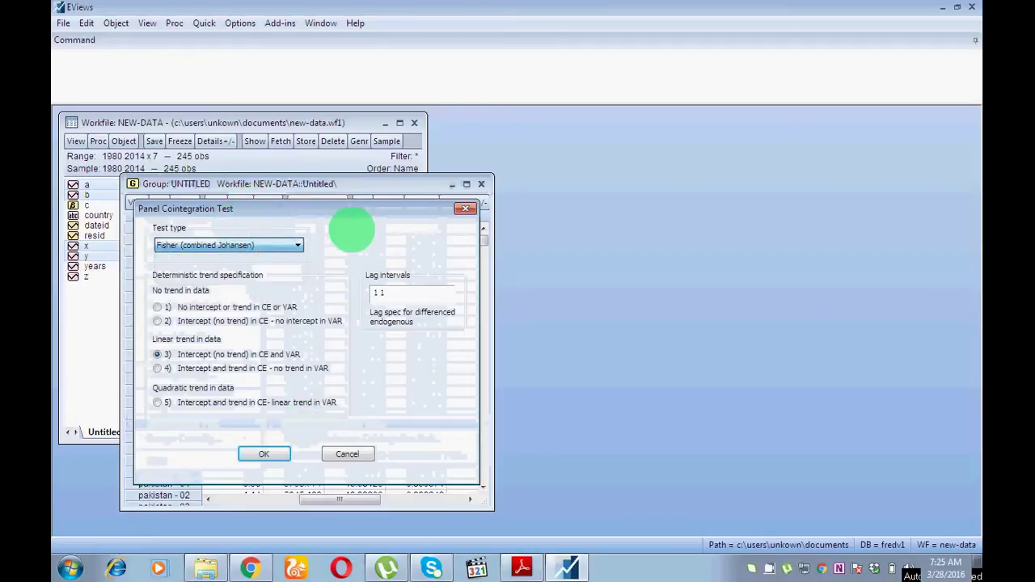
{"action": "left_click", "coordinate": [184, 245]}
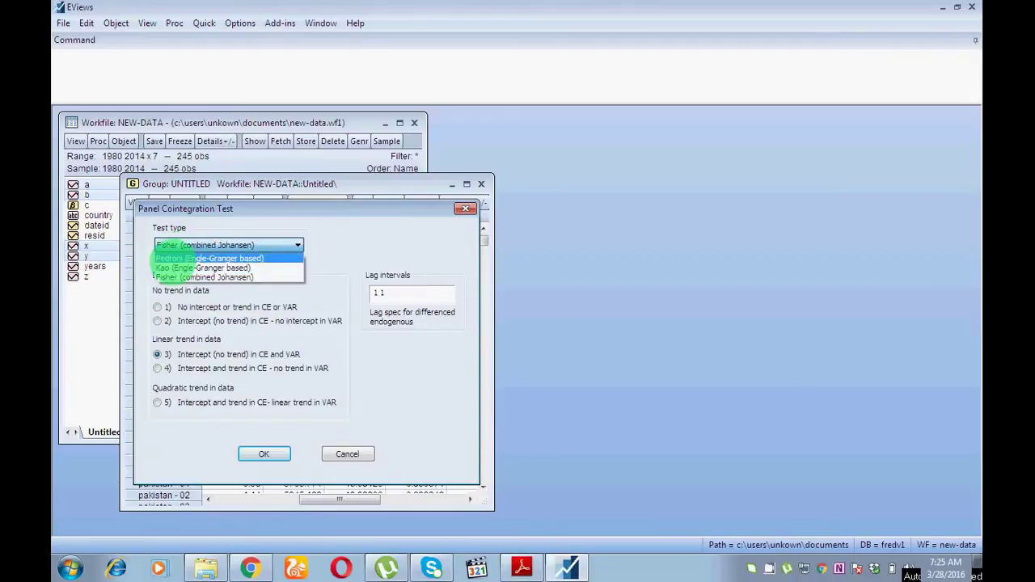
{"action": "left_click", "coordinate": [171, 257]}
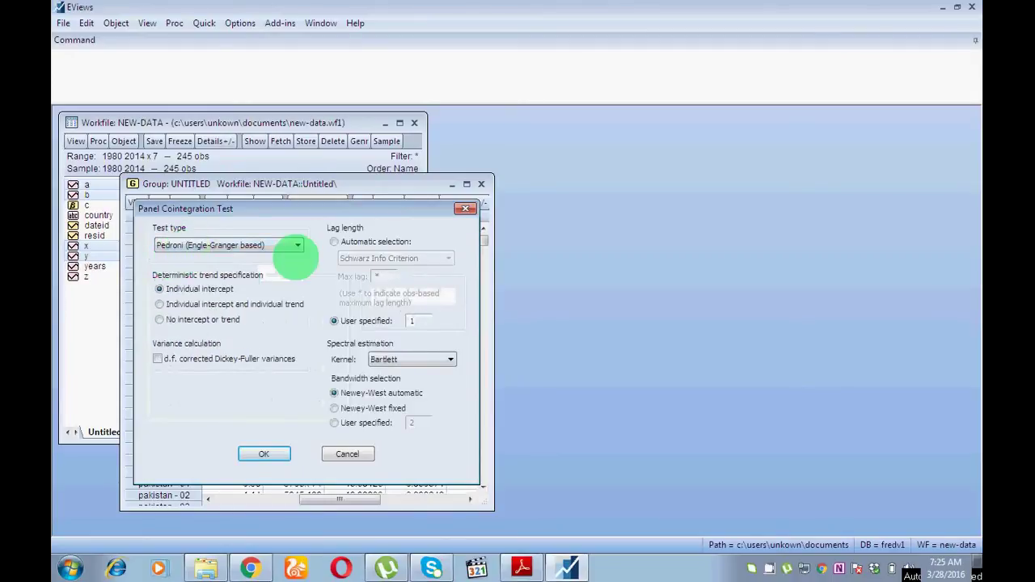
{"action": "left_click", "coordinate": [254, 245]}
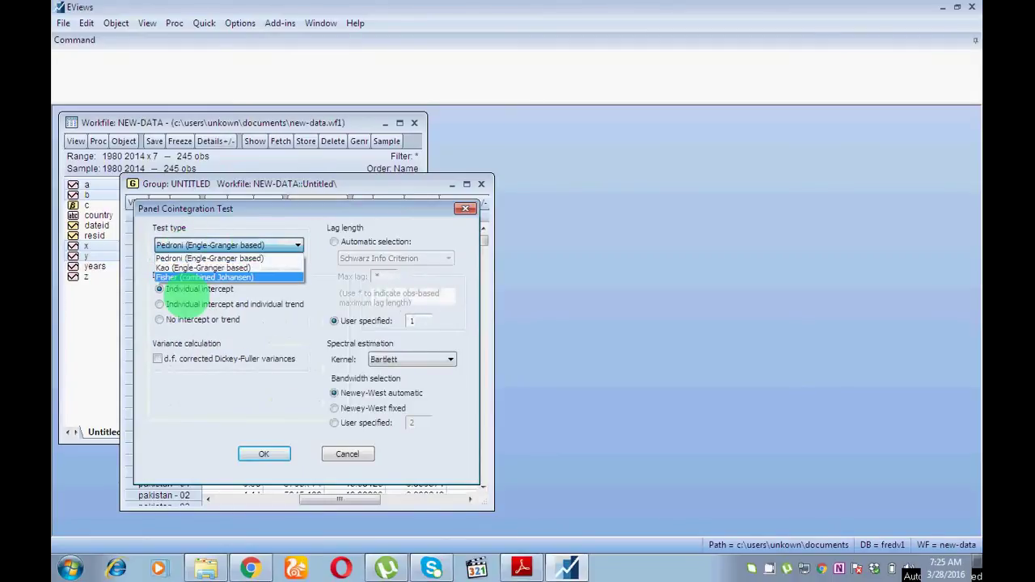
{"action": "left_click", "coordinate": [186, 257]}
{"action": "left_click", "coordinate": [229, 245]}
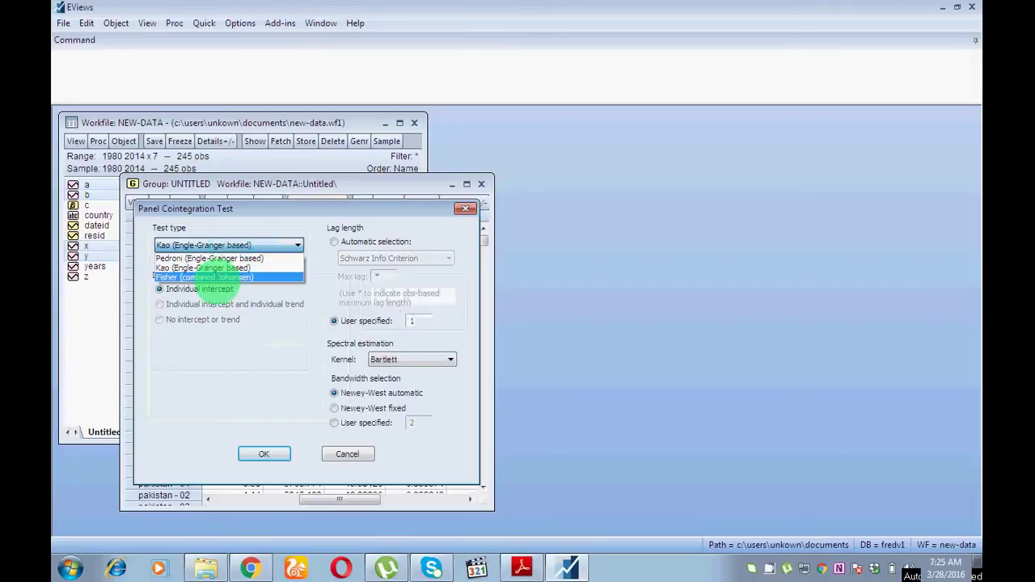
{"action": "left_click", "coordinate": [216, 276]}
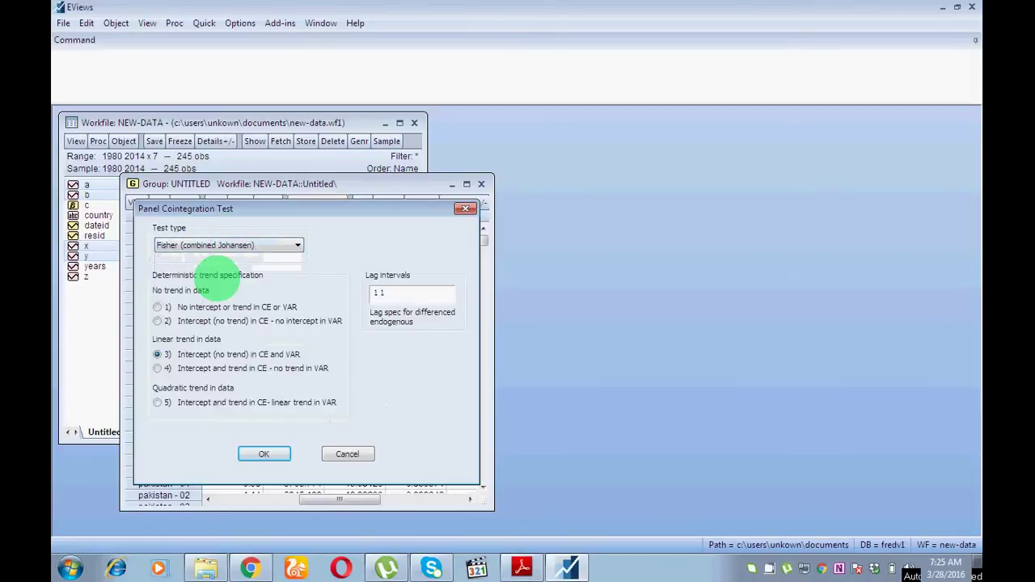
Step: Run the Pedroni (Engle-Granger based) test with individual intercept and automatic lag length selection by the Schwarz Info Criterion
{"action": "left_click", "coordinate": [252, 243]}
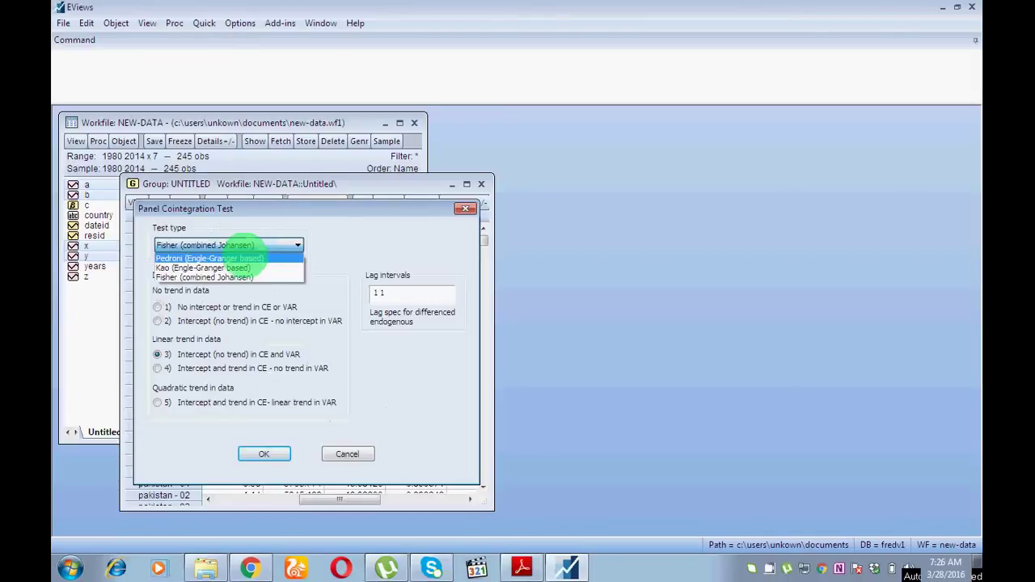
{"action": "left_click", "coordinate": [230, 257]}
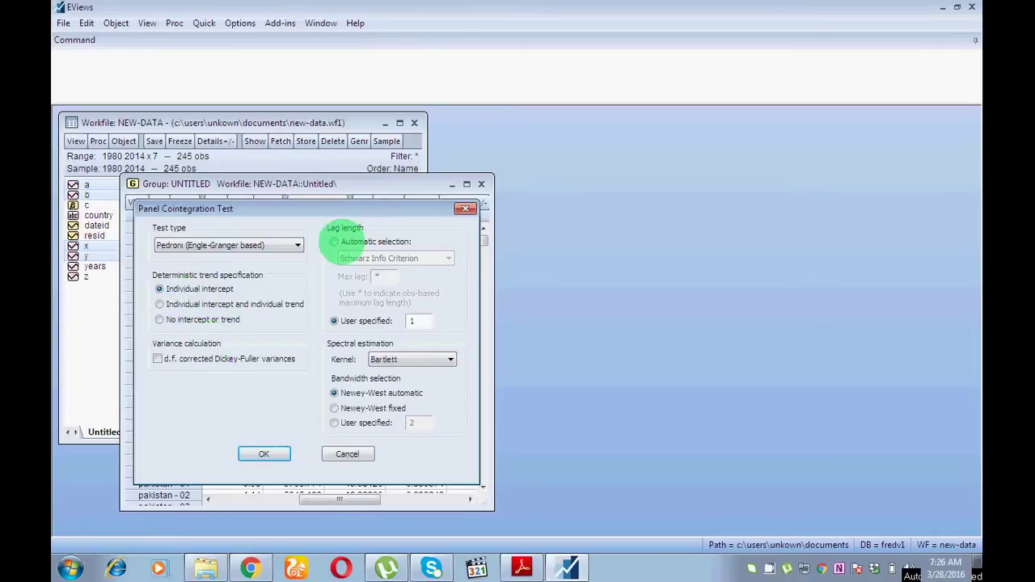
{"action": "left_click", "coordinate": [339, 242]}
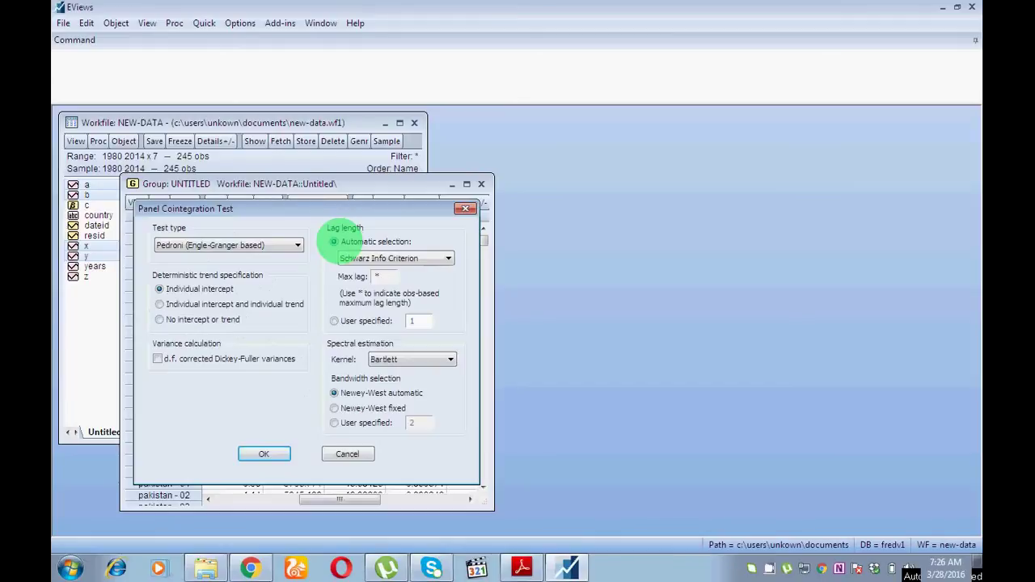
{"action": "left_click", "coordinate": [380, 259]}
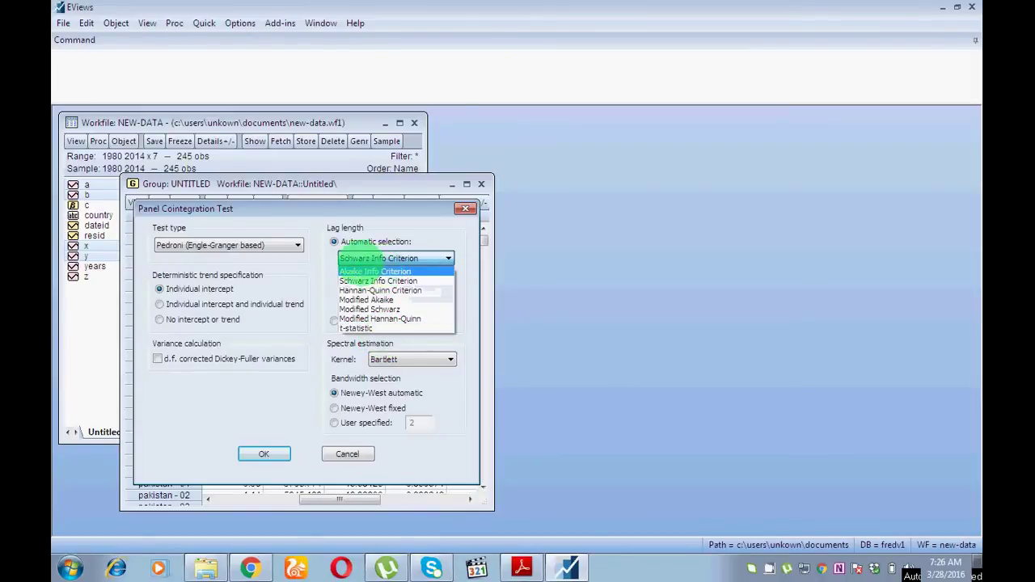
{"action": "left_click", "coordinate": [338, 256]}
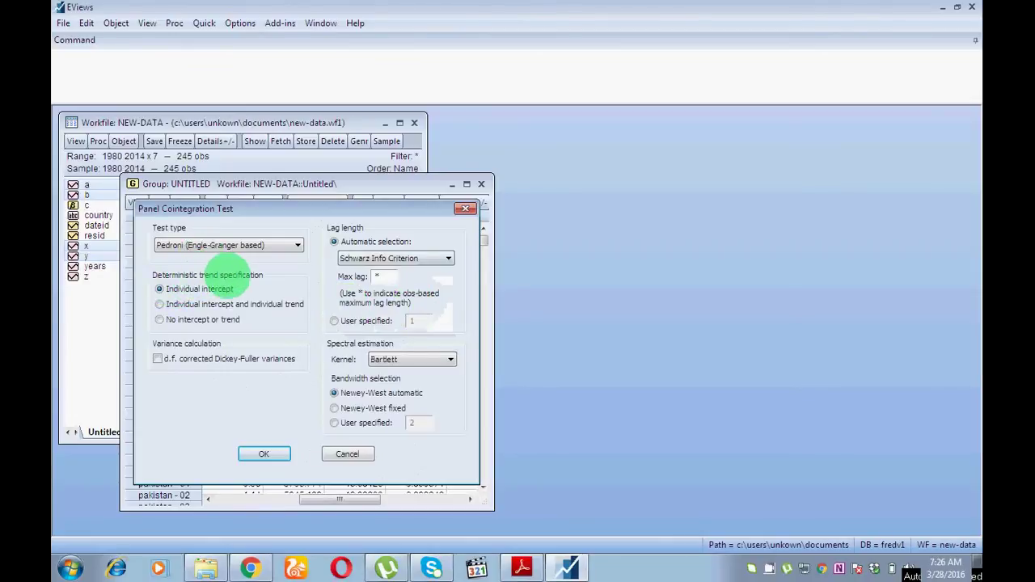
{"action": "left_click", "coordinate": [264, 454]}
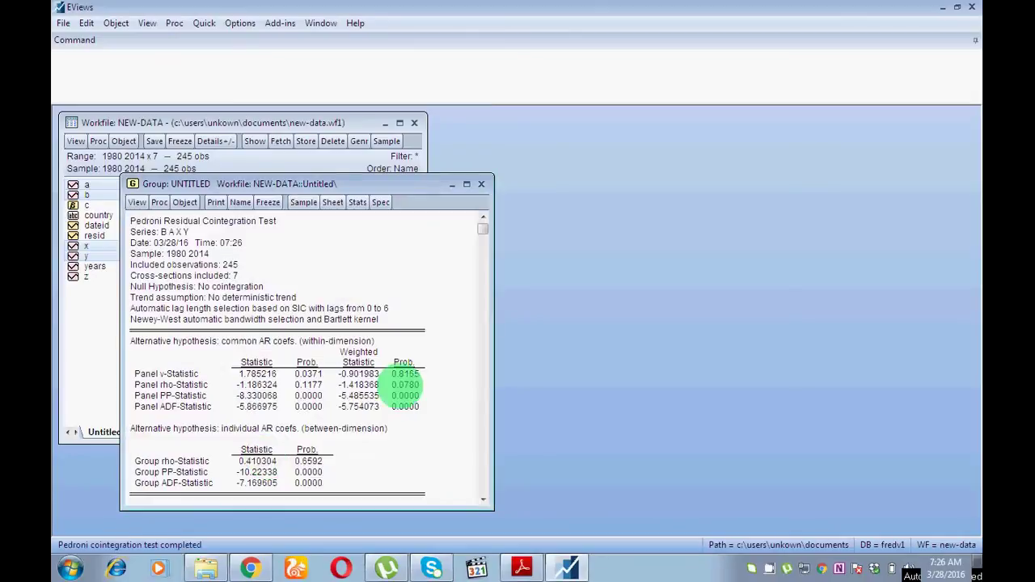
Step: Examine the null hypothesis and the within-dimension and between-dimension probabilities in the Pedroni cointegration results
{"action": "left_click_drag", "start_coordinate": [482, 227], "coordinate": [482, 272]}
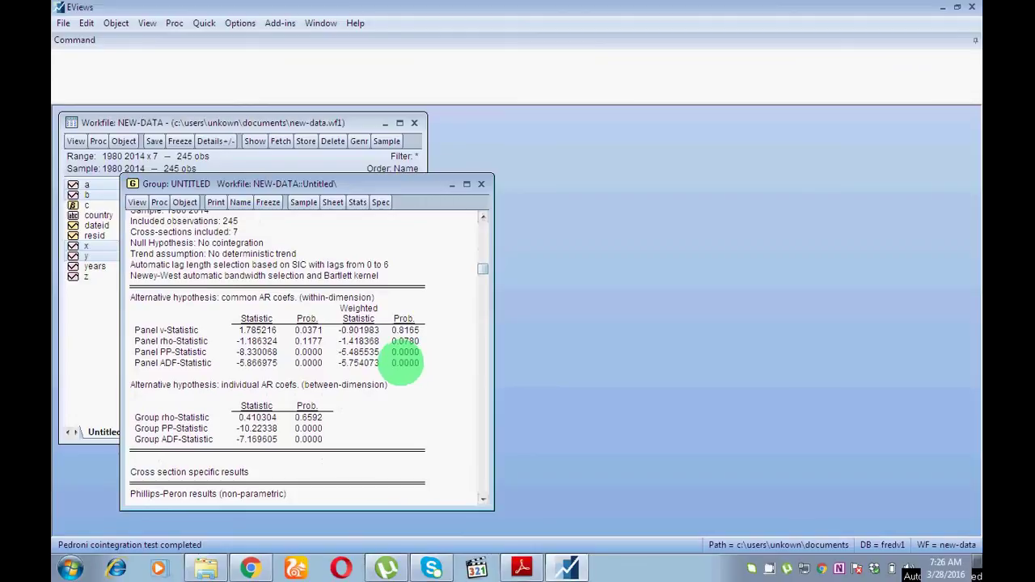
{"action": "left_click_drag", "start_coordinate": [308, 330], "coordinate": [312, 358]}
{"action": "left_click_drag", "start_coordinate": [407, 329], "coordinate": [414, 359]}
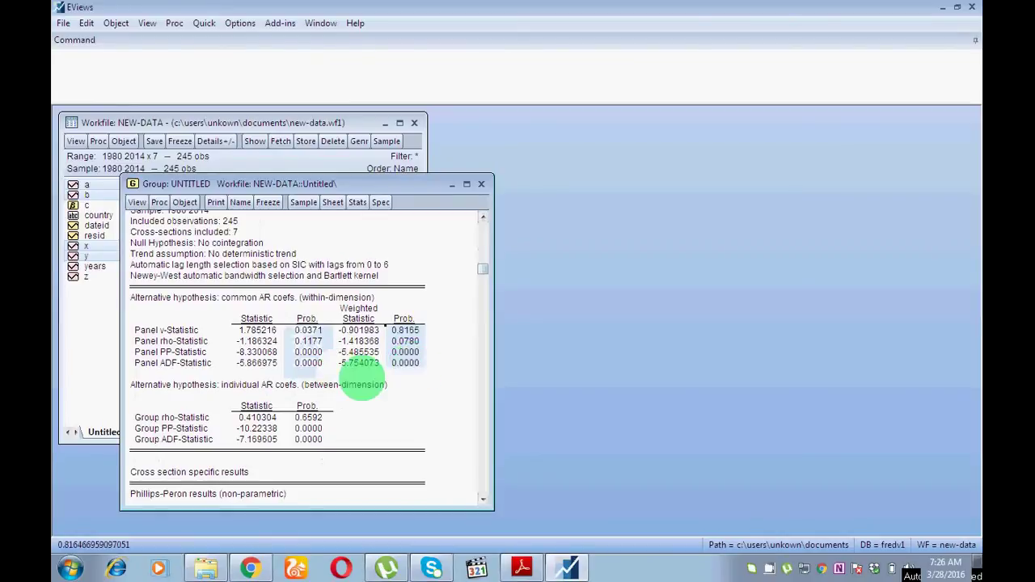
{"action": "left_click_drag", "start_coordinate": [331, 414], "coordinate": [317, 440]}
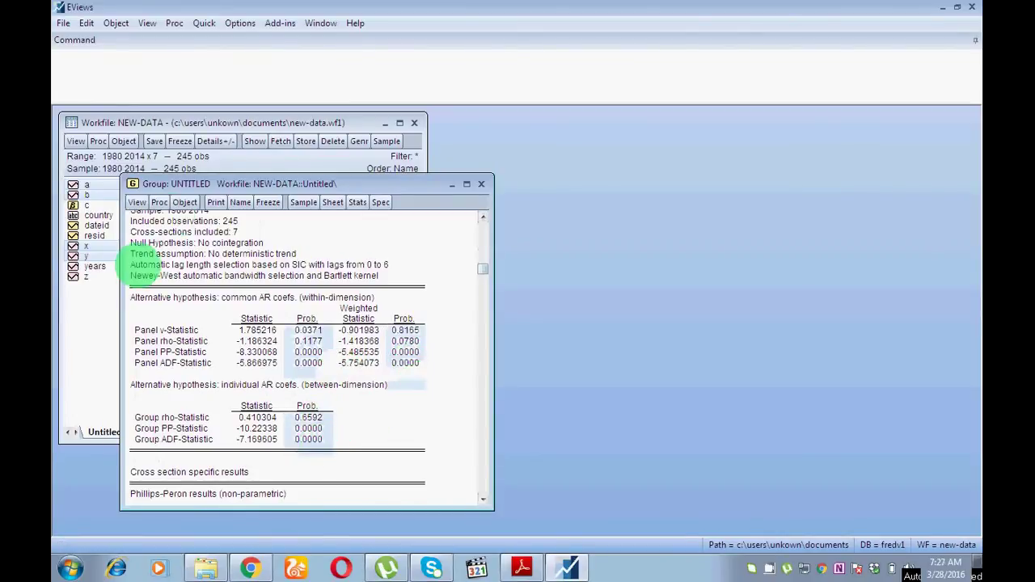
{"action": "left_click", "coordinate": [133, 243]}
{"action": "left_click_drag", "start_coordinate": [238, 242], "coordinate": [243, 241]}
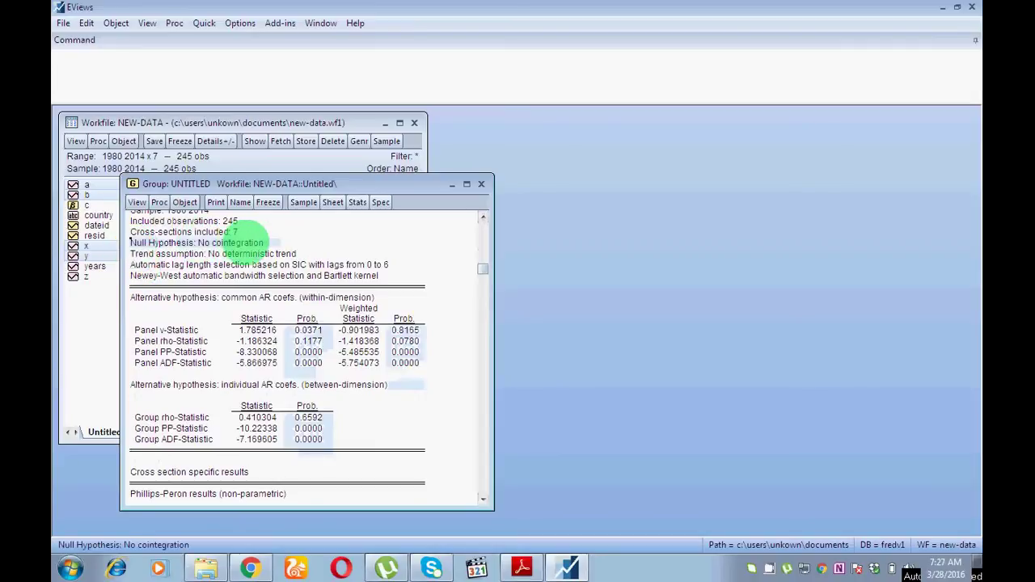
{"action": "left_click", "coordinate": [414, 328]}
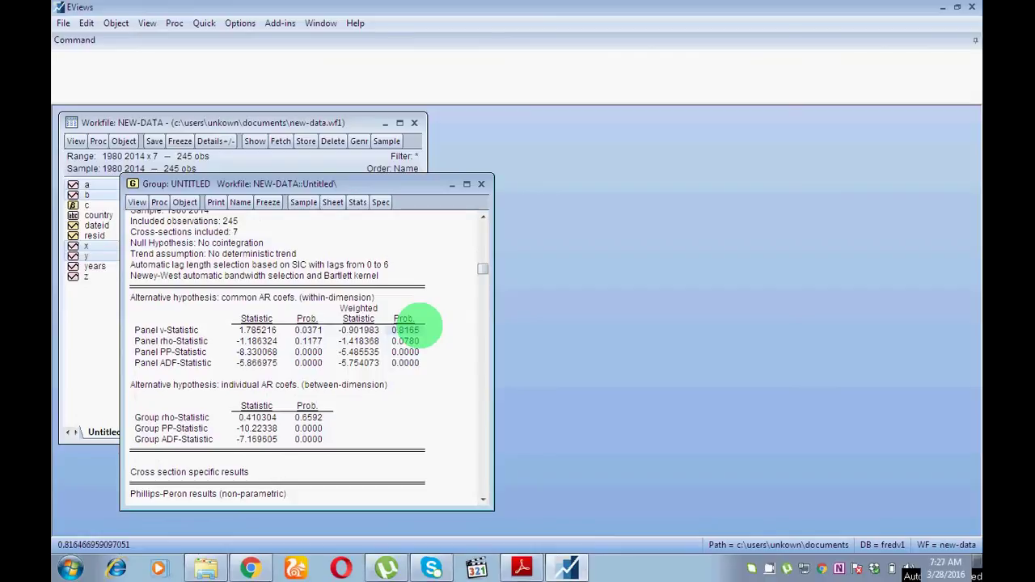
{"action": "left_click", "coordinate": [256, 362]}
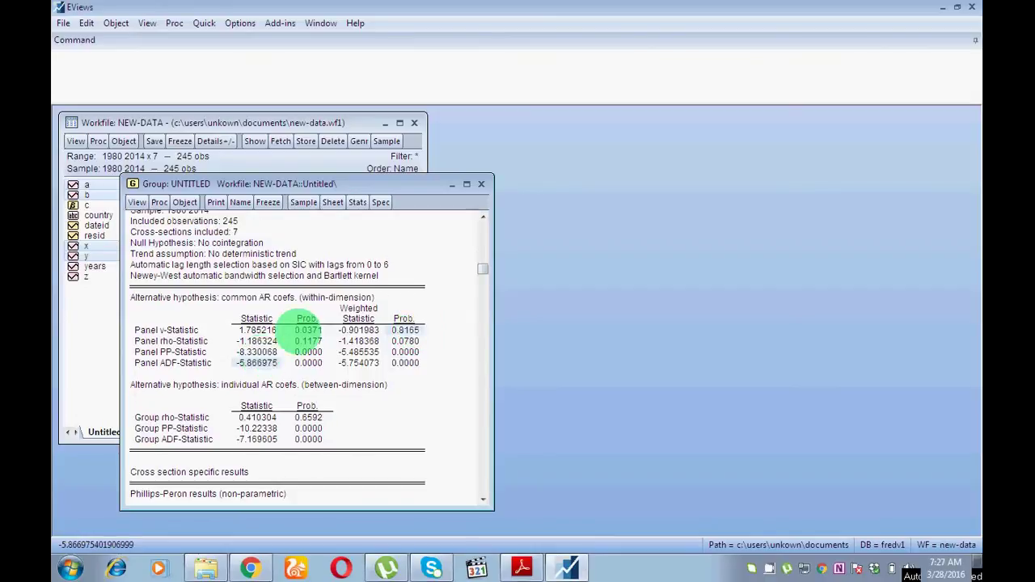
{"action": "left_click", "coordinate": [308, 330]}
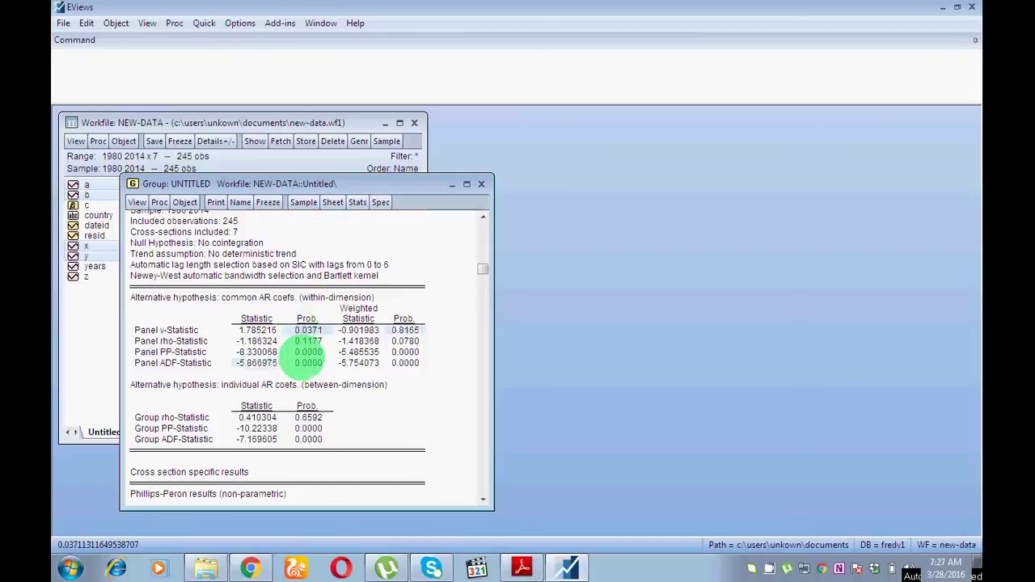
{"action": "left_click", "coordinate": [309, 353]}
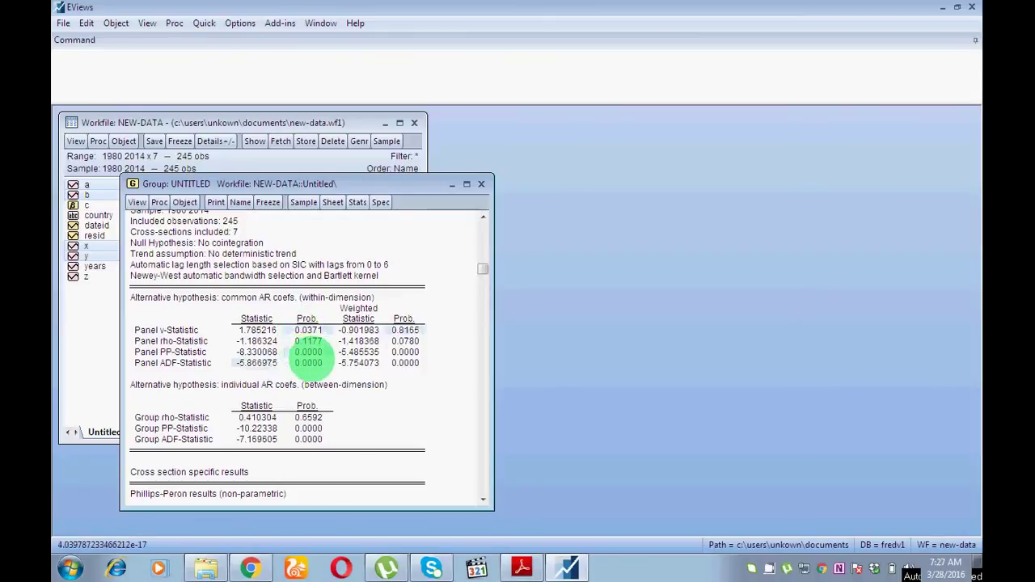
Step: Compare the probabilities of the panel v, PP and ADF statistics with those of the group statistics in the Pedroni results
{"action": "left_click", "coordinate": [308, 363]}
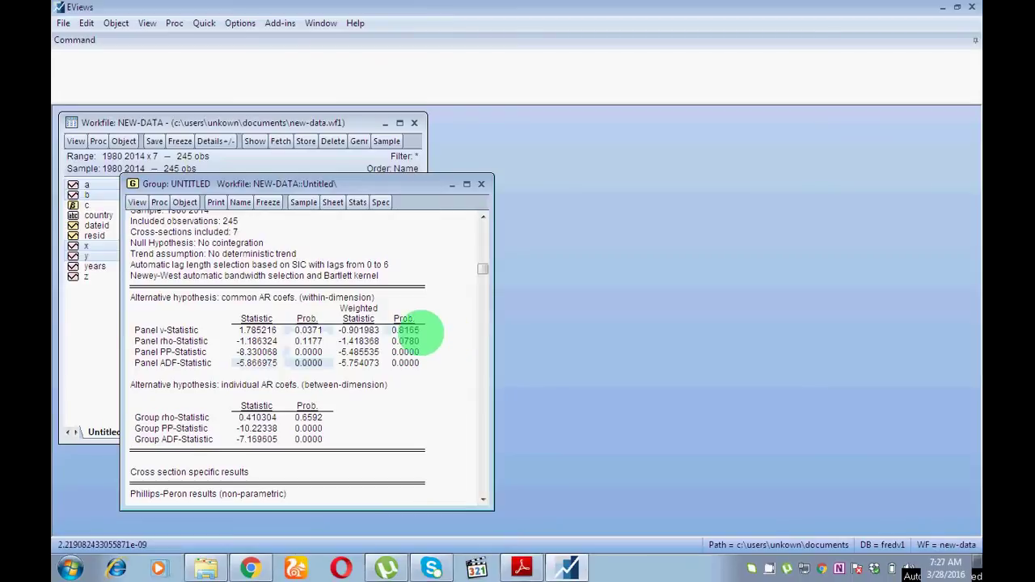
{"action": "left_click", "coordinate": [405, 353]}
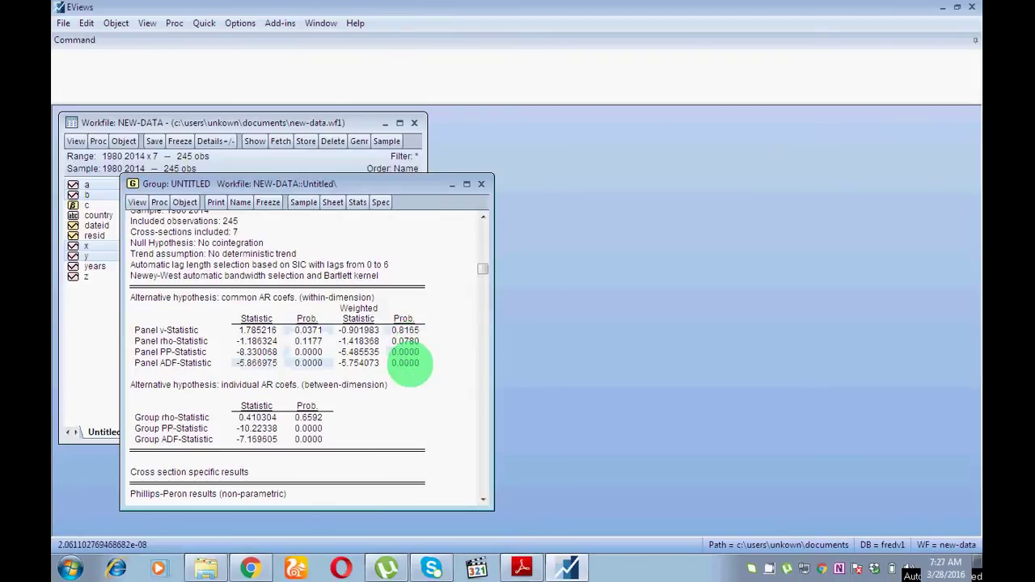
{"action": "left_click", "coordinate": [405, 363]}
{"action": "left_click", "coordinate": [308, 428]}
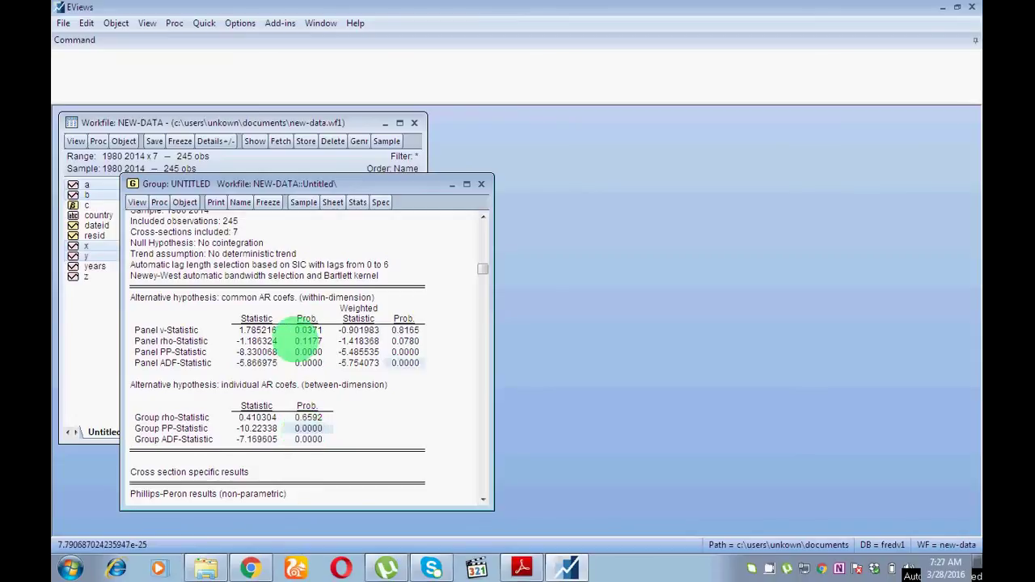
{"action": "left_click", "coordinate": [308, 330]}
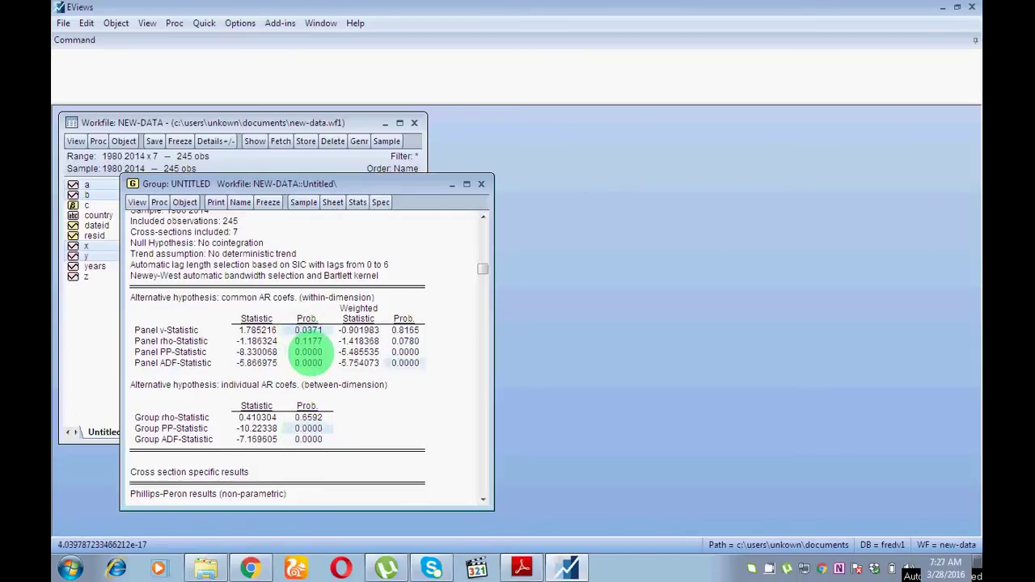
{"action": "left_click", "coordinate": [308, 352]}
{"action": "left_click", "coordinate": [405, 364]}
{"action": "left_click", "coordinate": [308, 428]}
{"action": "left_click", "coordinate": [311, 439]}
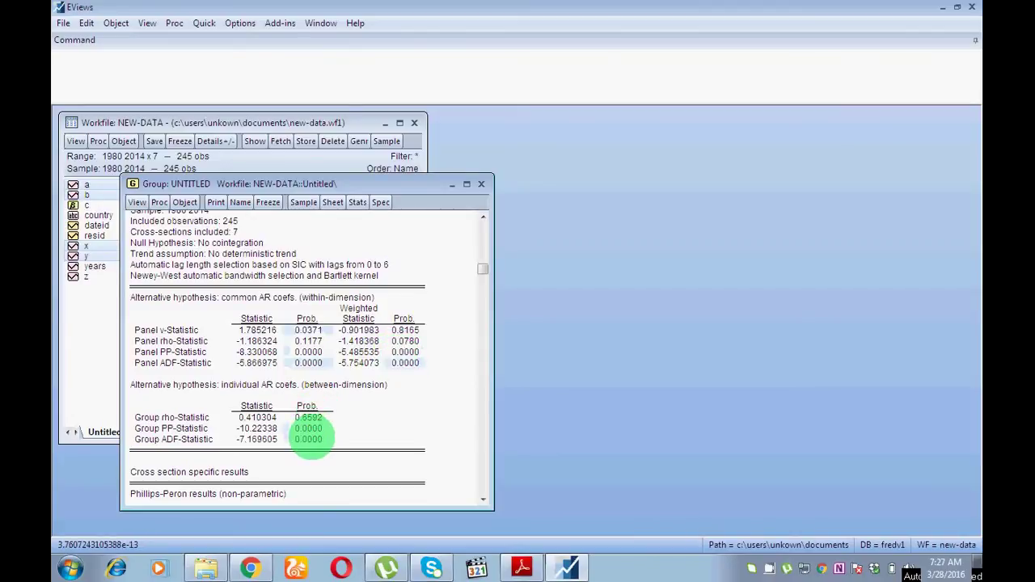
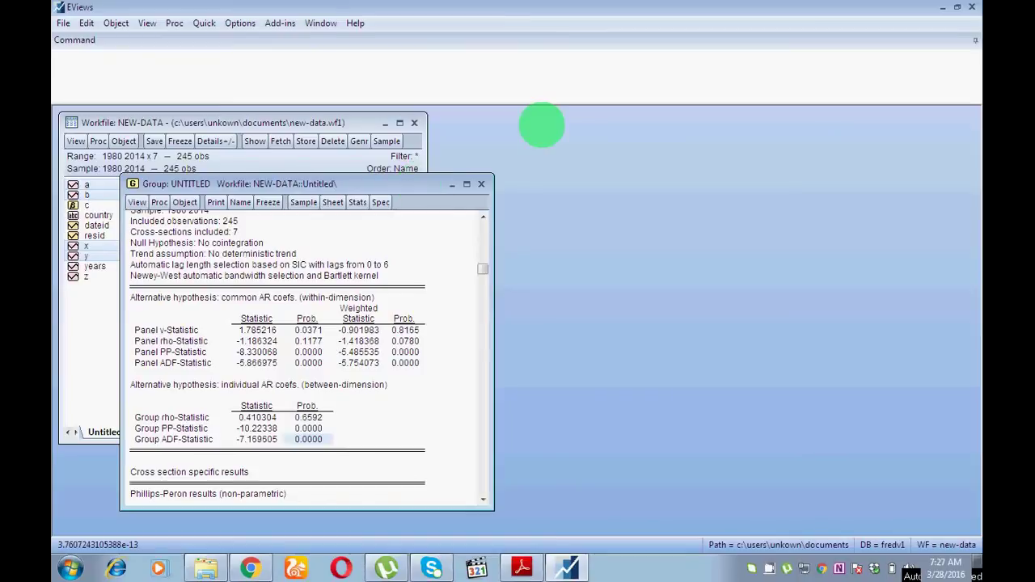
{"action": "left_click_drag", "start_coordinate": [483, 268], "coordinate": [480, 222]}
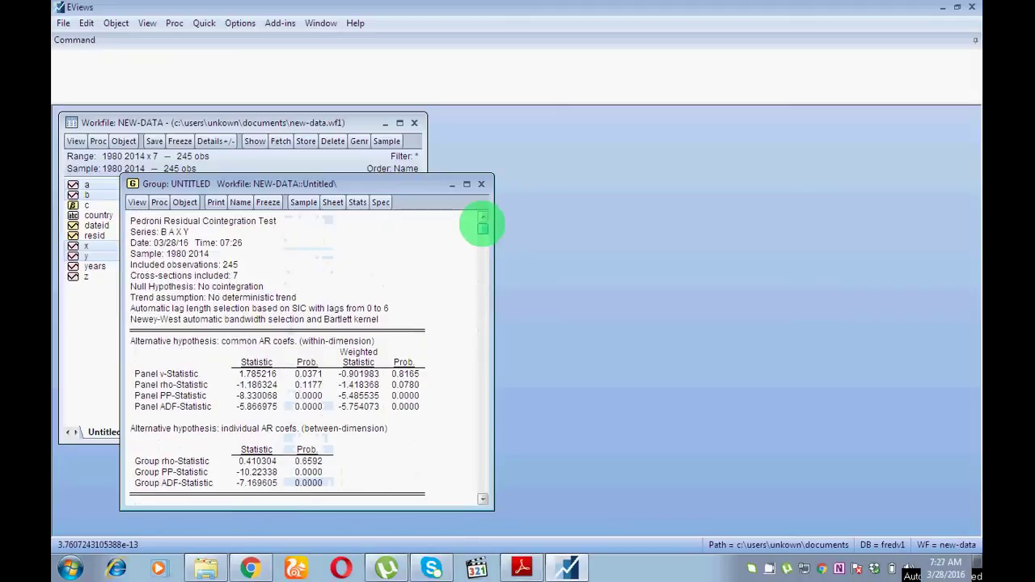
Step: Run the Kao (Engle-Granger based) panel cointegration test on the group with individual intercept and automatic lag selection by Schwarz Info Criterion
{"action": "left_click", "coordinate": [138, 202]}
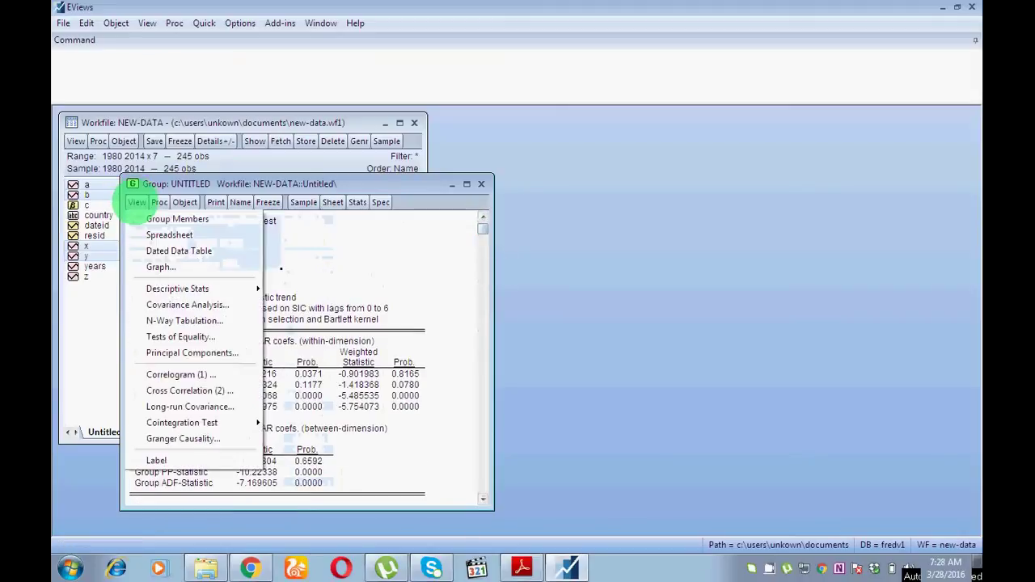
{"action": "mouse_move", "coordinate": [225, 422]}
{"action": "left_click", "coordinate": [300, 422]}
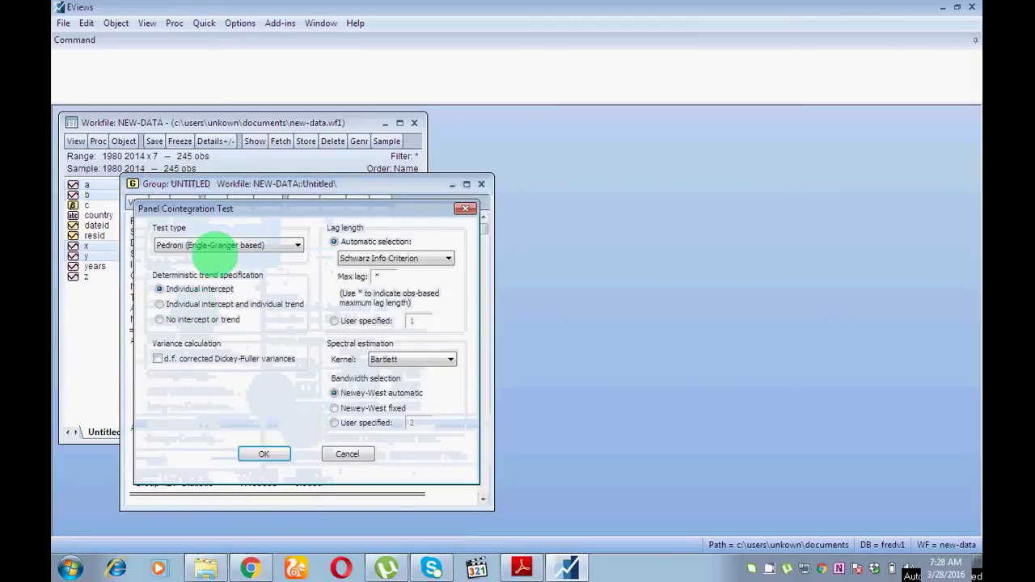
{"action": "left_click", "coordinate": [222, 245]}
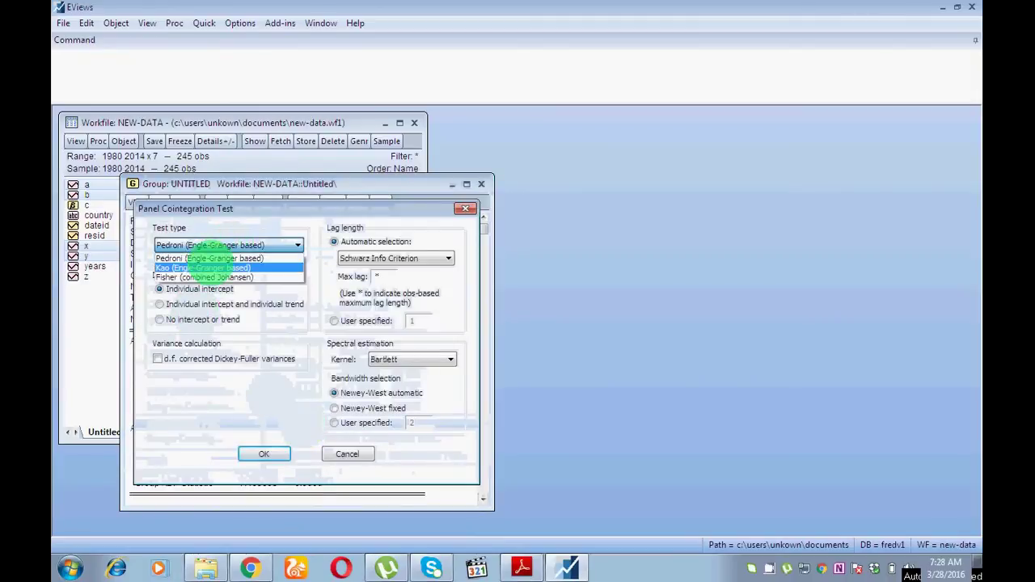
{"action": "left_click", "coordinate": [208, 268]}
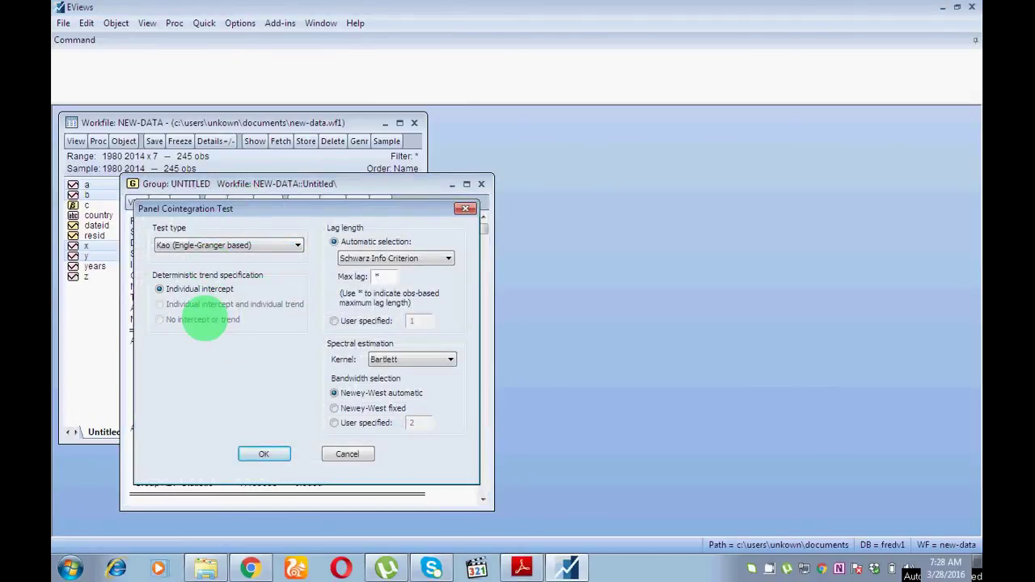
{"action": "left_click", "coordinate": [259, 454]}
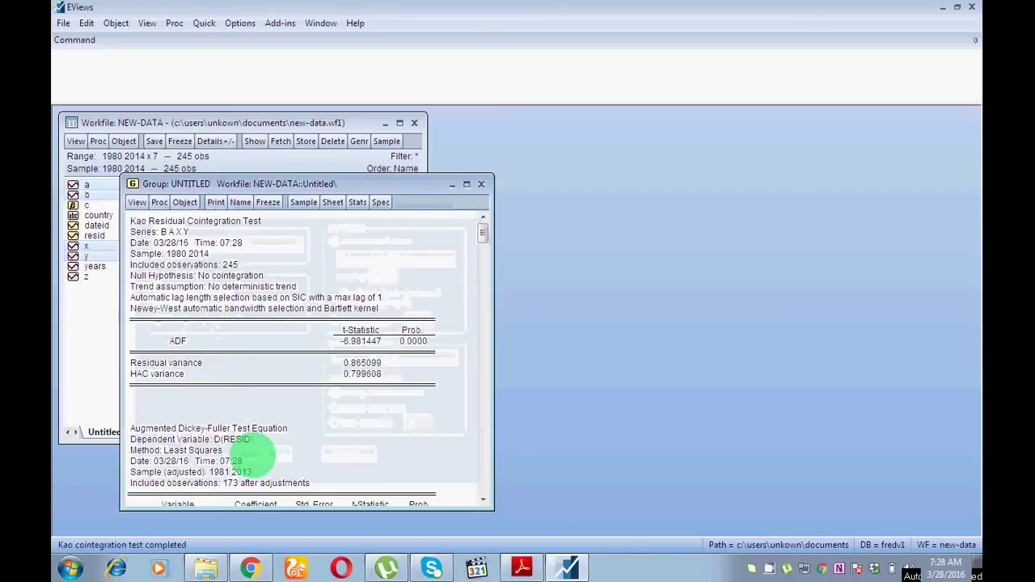
Step: Check the ADF probability against the null hypothesis of no cointegration in the Kao test results
{"action": "left_click", "coordinate": [414, 340]}
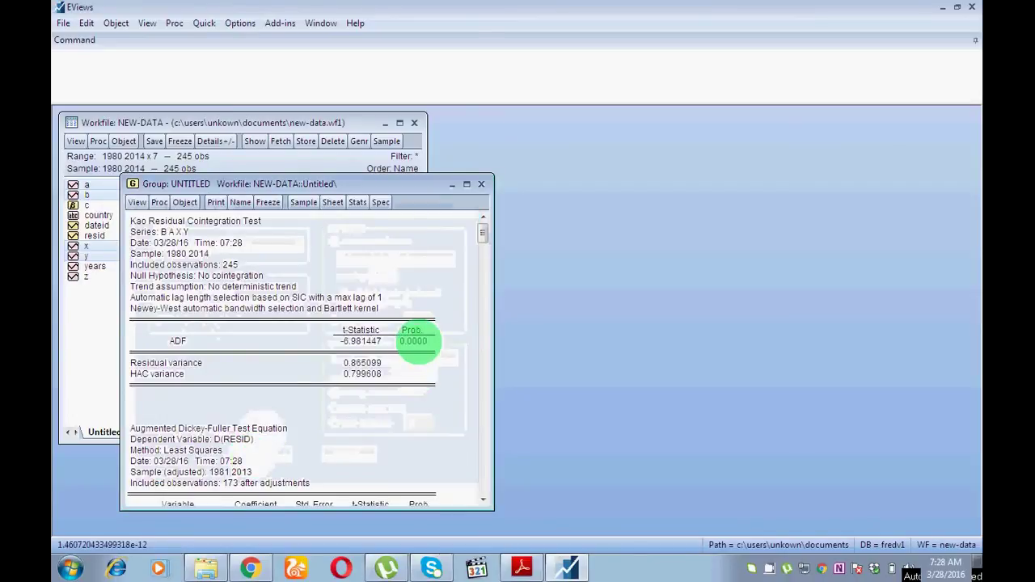
{"action": "left_click", "coordinate": [139, 275]}
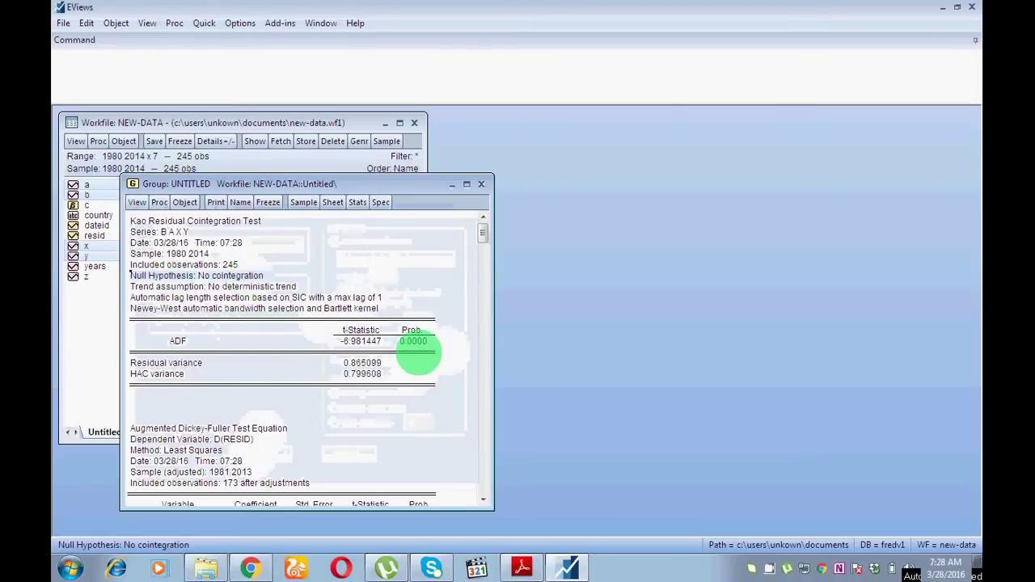
{"action": "left_click", "coordinate": [414, 341]}
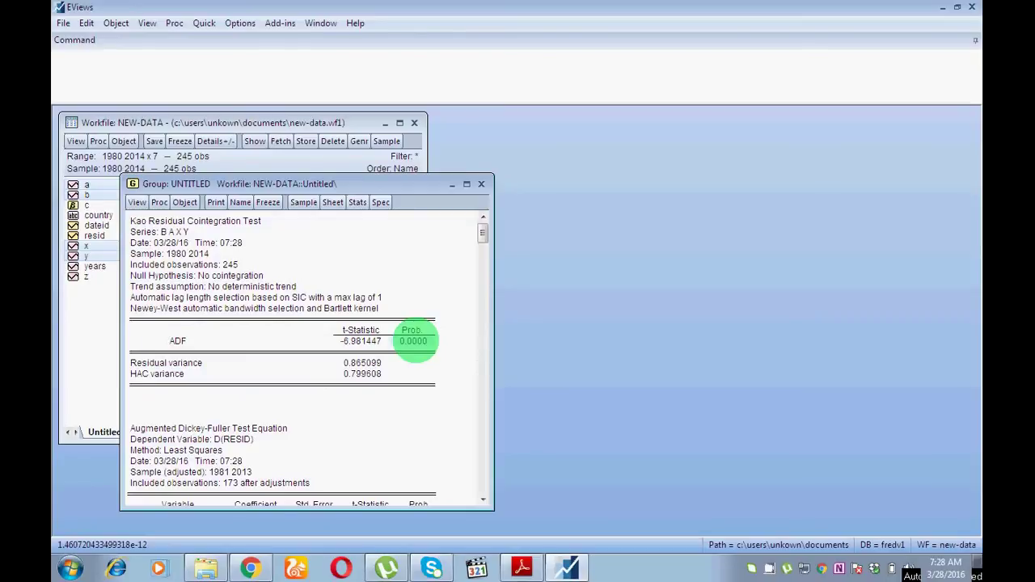
{"action": "left_click", "coordinate": [218, 273]}
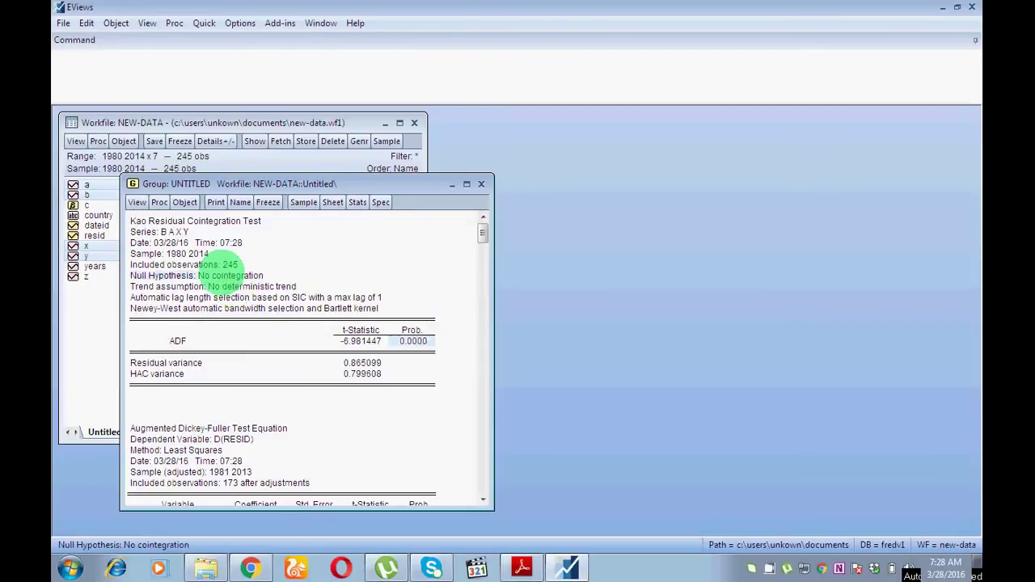
{"action": "left_click", "coordinate": [413, 341]}
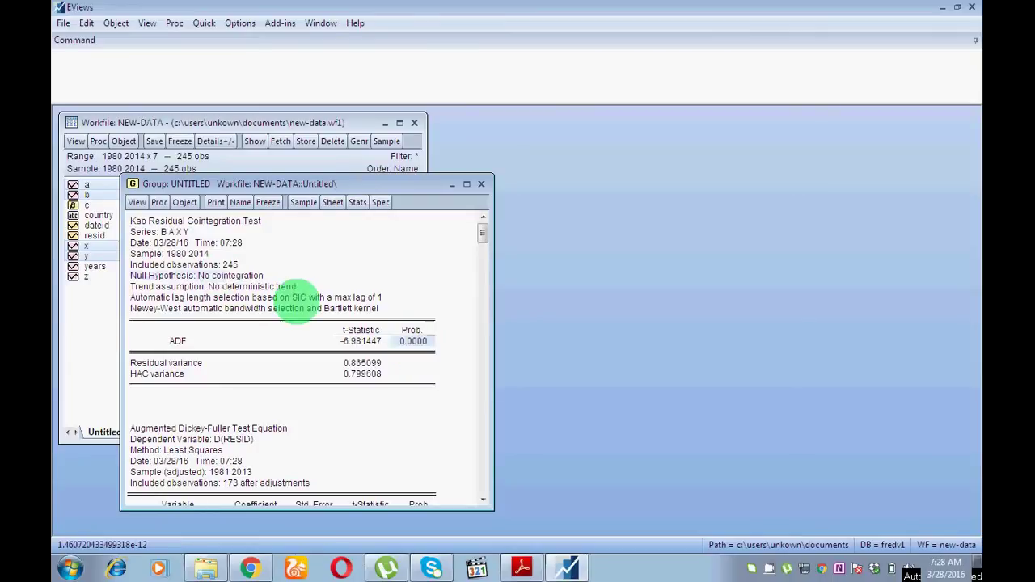
{"action": "left_click", "coordinate": [247, 269]}
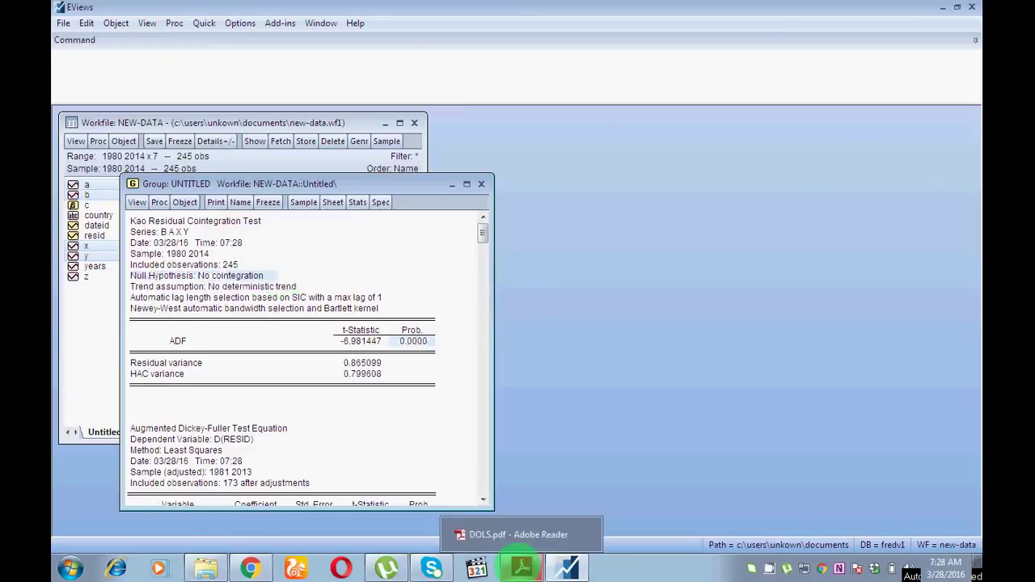
Step: Review the preconditions for applying the DOLS model in DOLS.pdf in Adobe Reader, and return to EViews
{"action": "left_click", "coordinate": [520, 568]}
{"action": "left_click", "coordinate": [361, 372]}
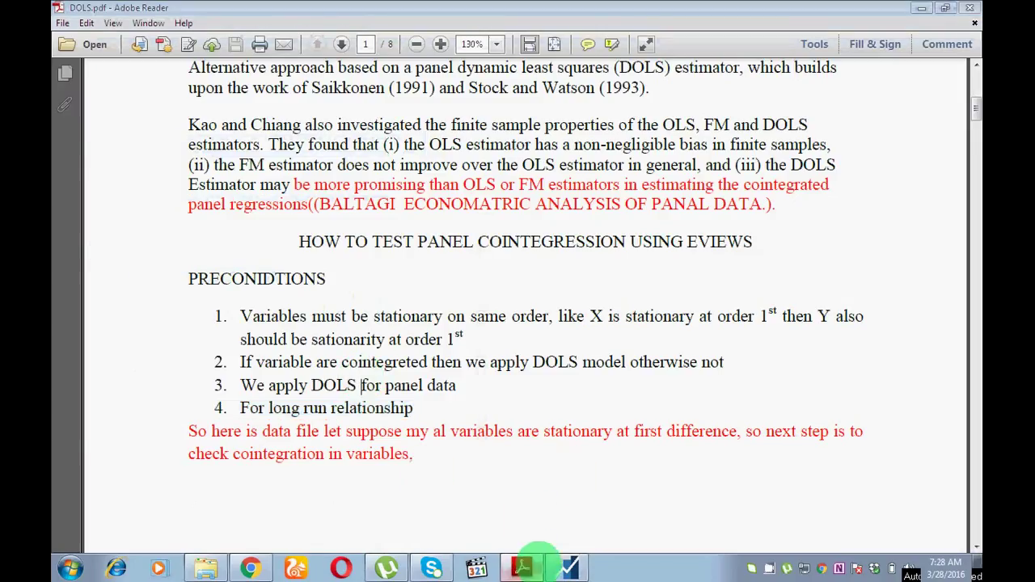
{"action": "left_click", "coordinate": [524, 565]}
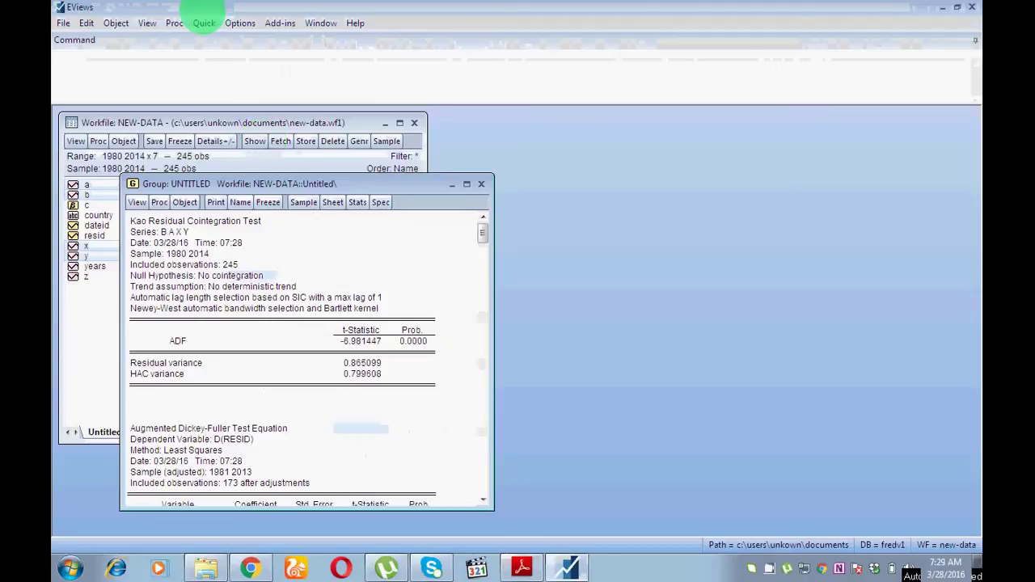
Step: Start a new equation estimation with the COINTREG - Cointegrating Regression method and specify the equation as a b x y
{"action": "left_click", "coordinate": [204, 23]}
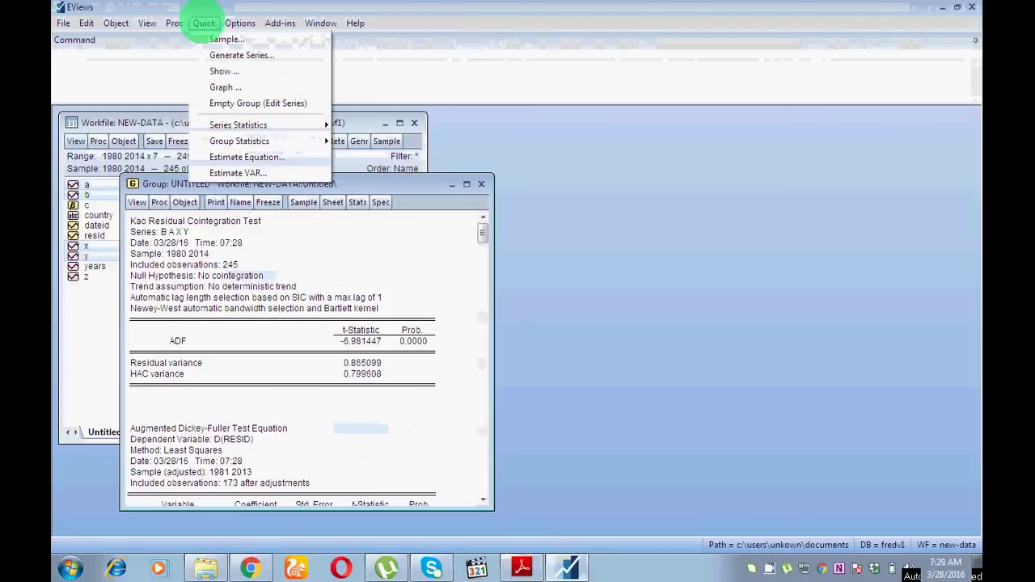
{"action": "left_click", "coordinate": [238, 156]}
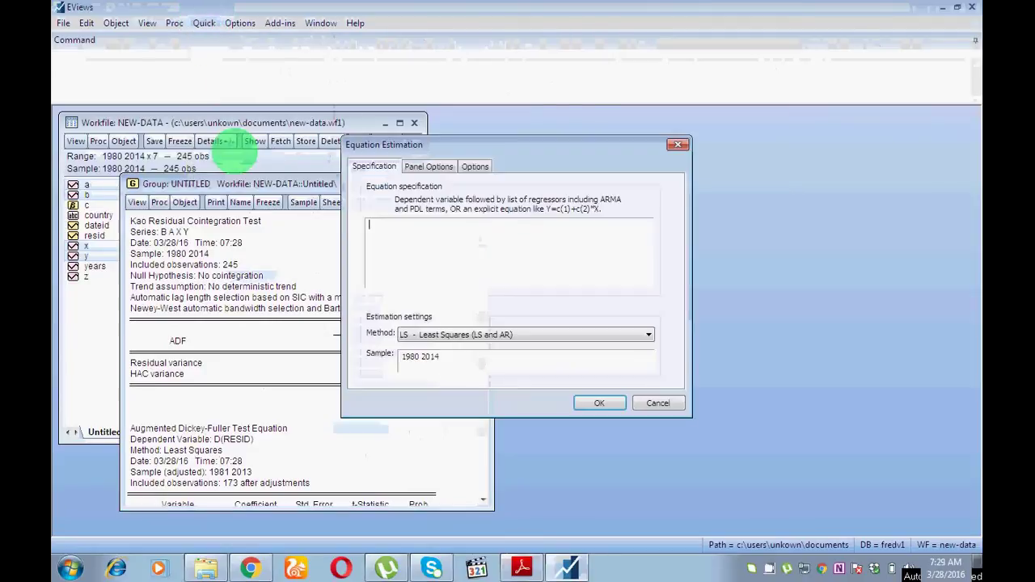
{"action": "left_click", "coordinate": [510, 334]}
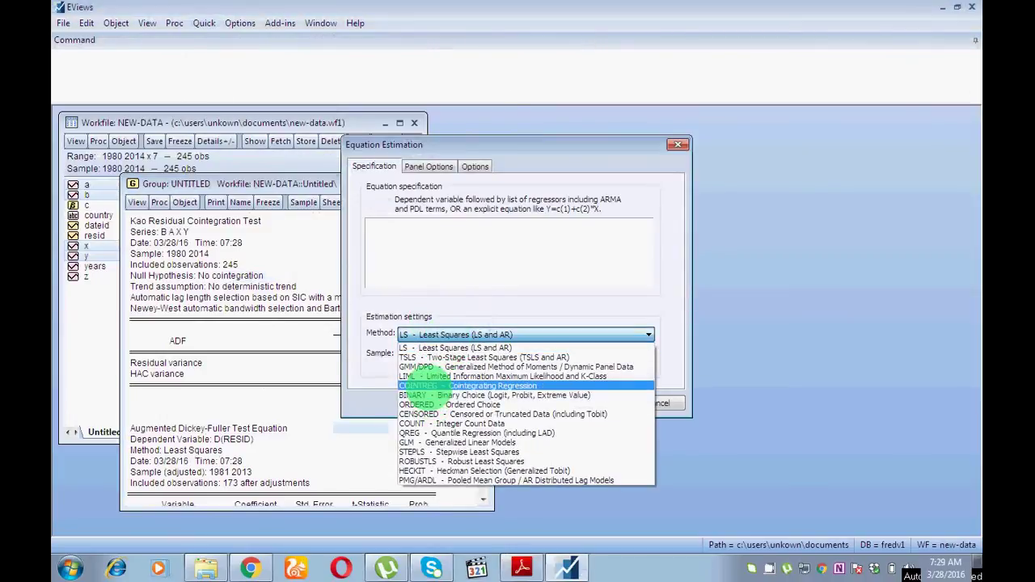
{"action": "left_click", "coordinate": [429, 387]}
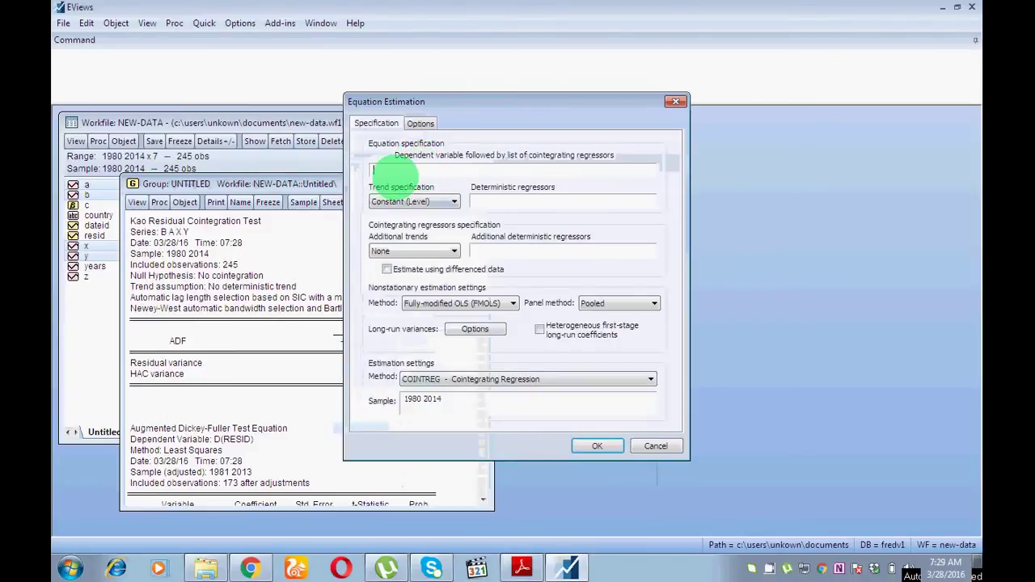
{"action": "type", "text": "a b x y"}
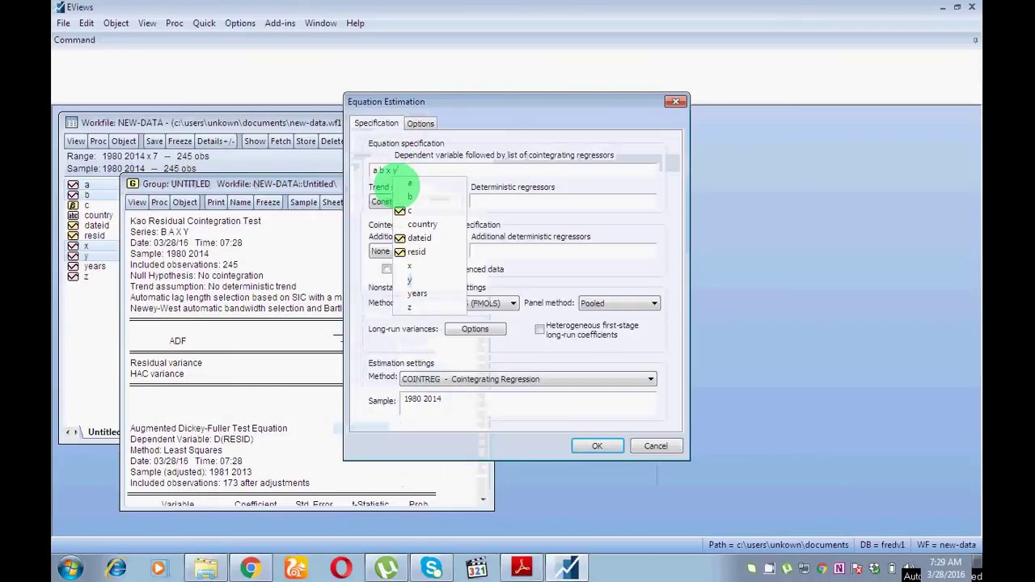
{"action": "left_click", "coordinate": [495, 168]}
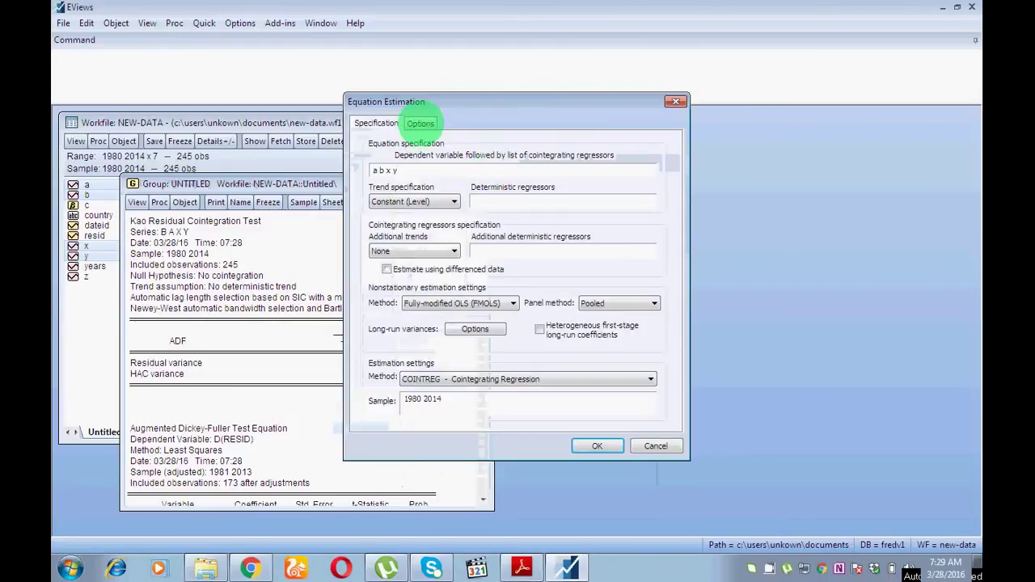
Step: Set the equation's trend specification to None and its panel method to Grouped
{"action": "left_click", "coordinate": [420, 123]}
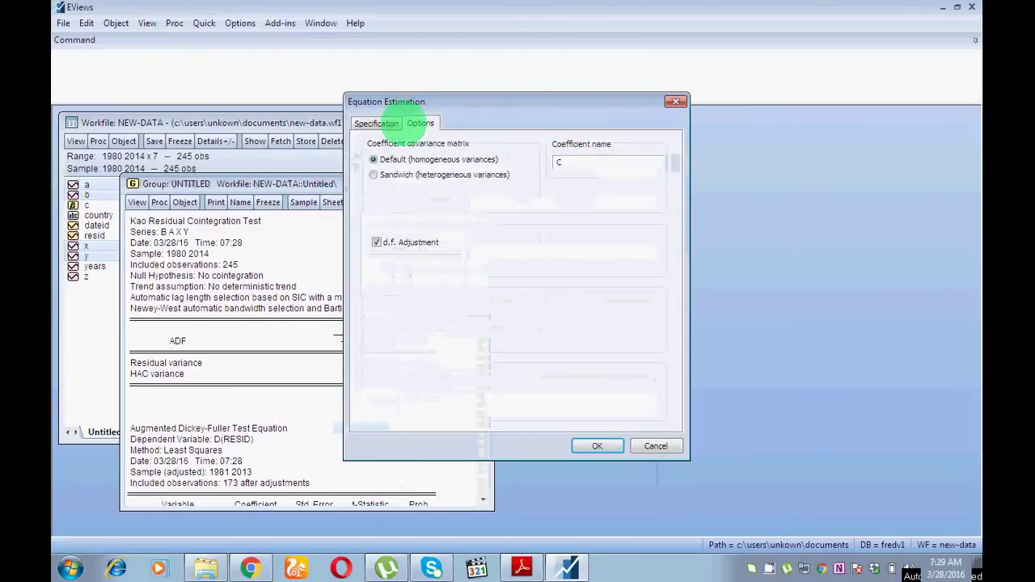
{"action": "left_click", "coordinate": [376, 123]}
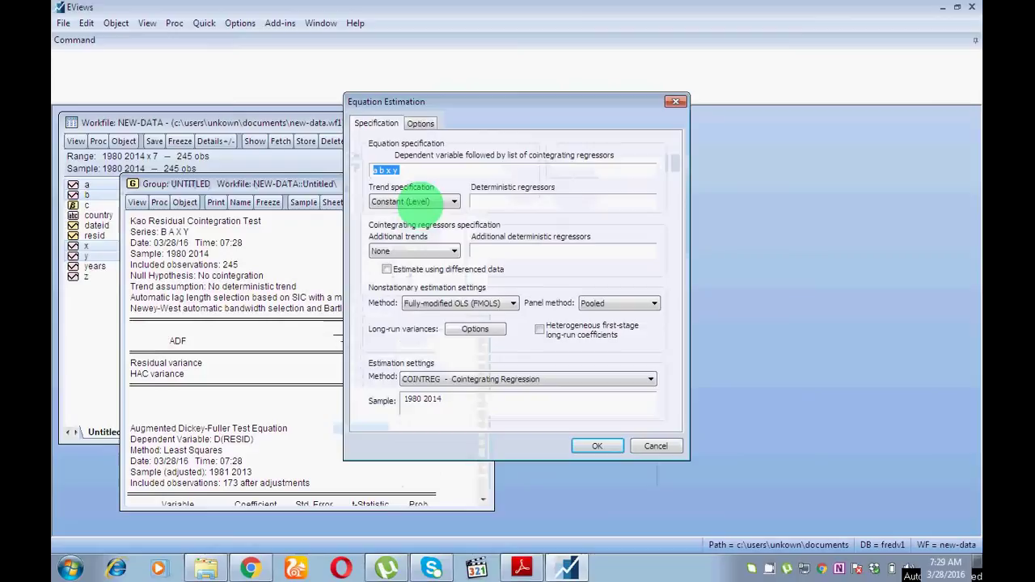
{"action": "left_click", "coordinate": [421, 201]}
{"action": "left_click", "coordinate": [393, 212]}
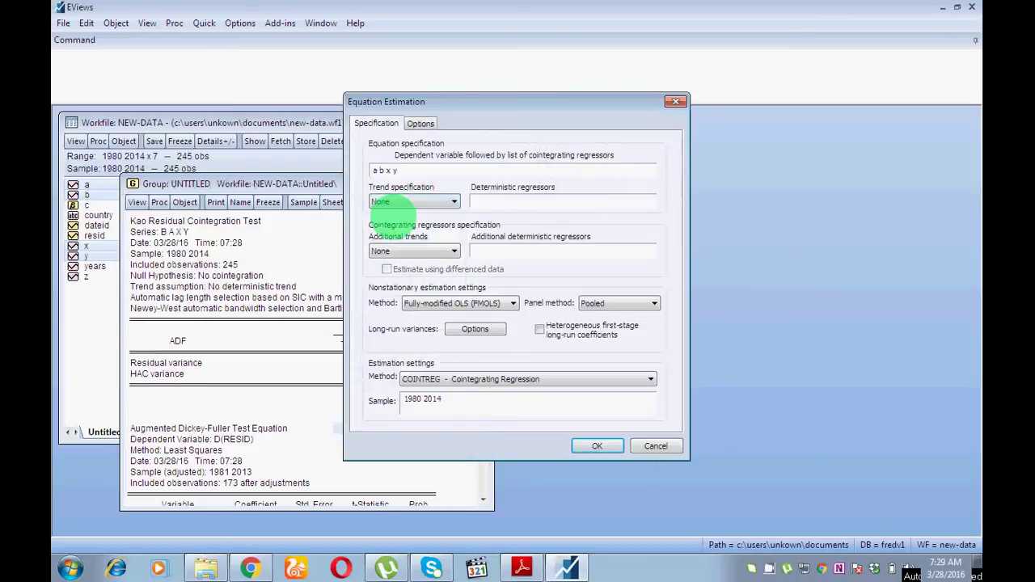
{"action": "left_click", "coordinate": [603, 303]}
{"action": "left_click", "coordinate": [594, 335]}
{"action": "left_click", "coordinate": [599, 303]}
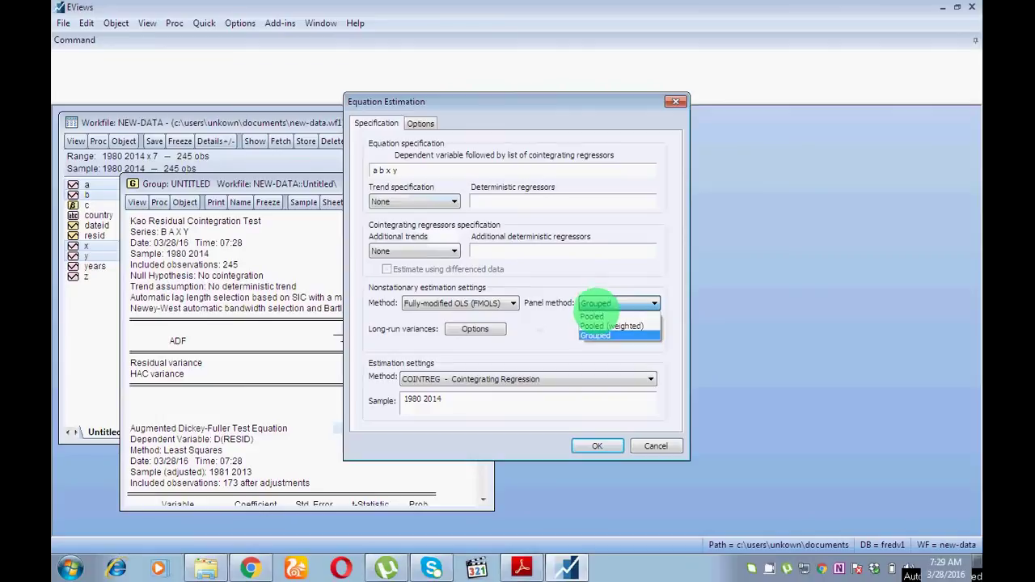
{"action": "left_click", "coordinate": [596, 334]}
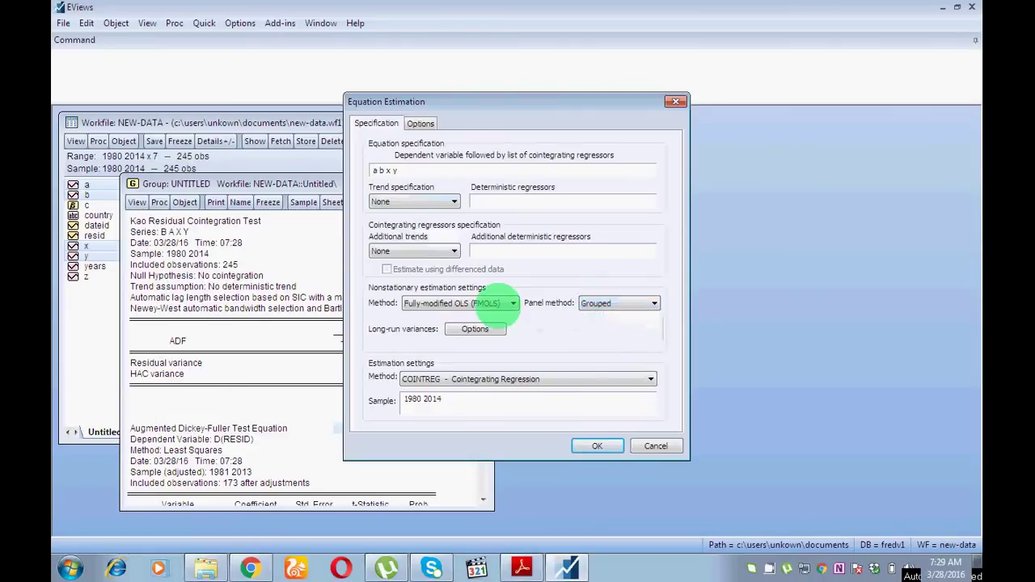
Step: Compare the nonstationary estimation settings offered for Dynamic OLS (DOLS) and Fully-modified OLS (FMOLS)
{"action": "left_click", "coordinate": [474, 303]}
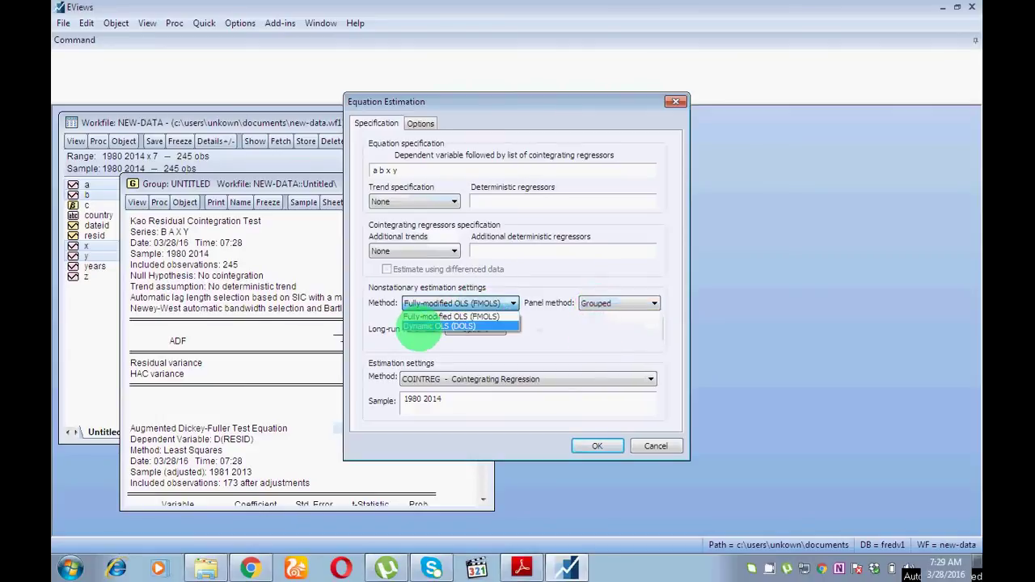
{"action": "left_click", "coordinate": [420, 326]}
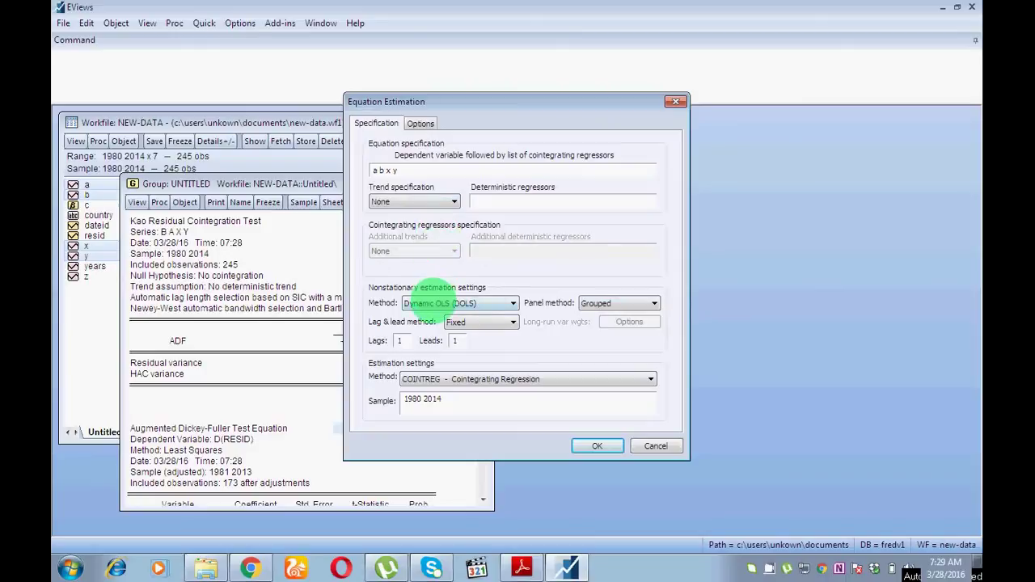
{"action": "left_click", "coordinate": [441, 303]}
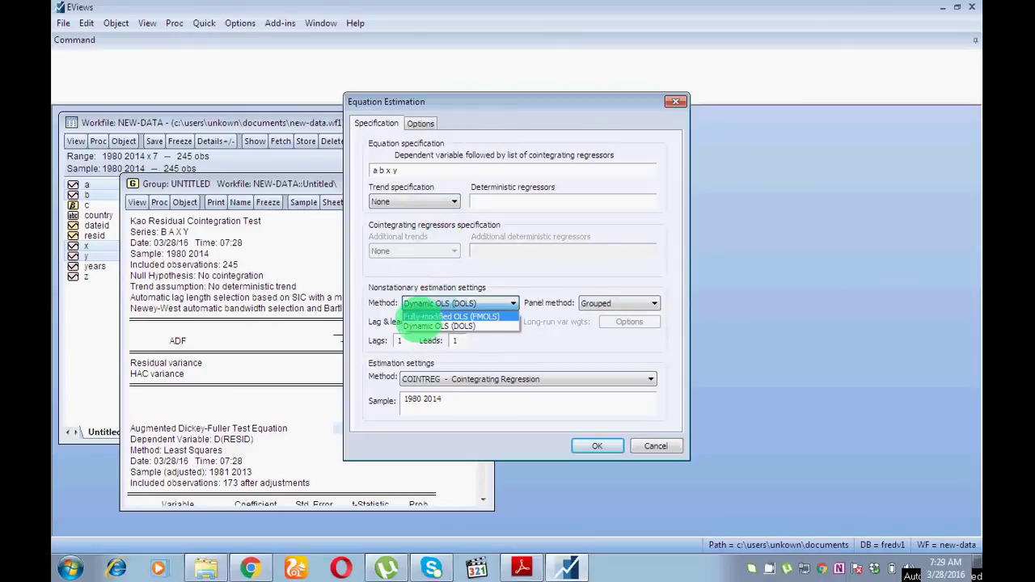
{"action": "left_click", "coordinate": [421, 316]}
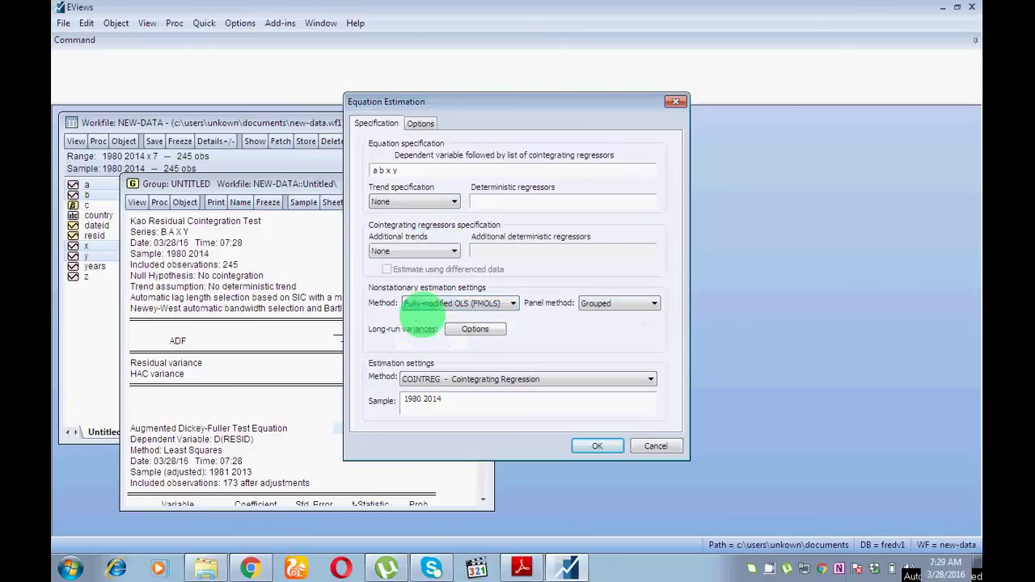
Step: Estimate the equation with Dynamic OLS (DOLS), using fixed lags 1 and leads 1, and maximize the resulting equation window
{"action": "left_click", "coordinate": [437, 302]}
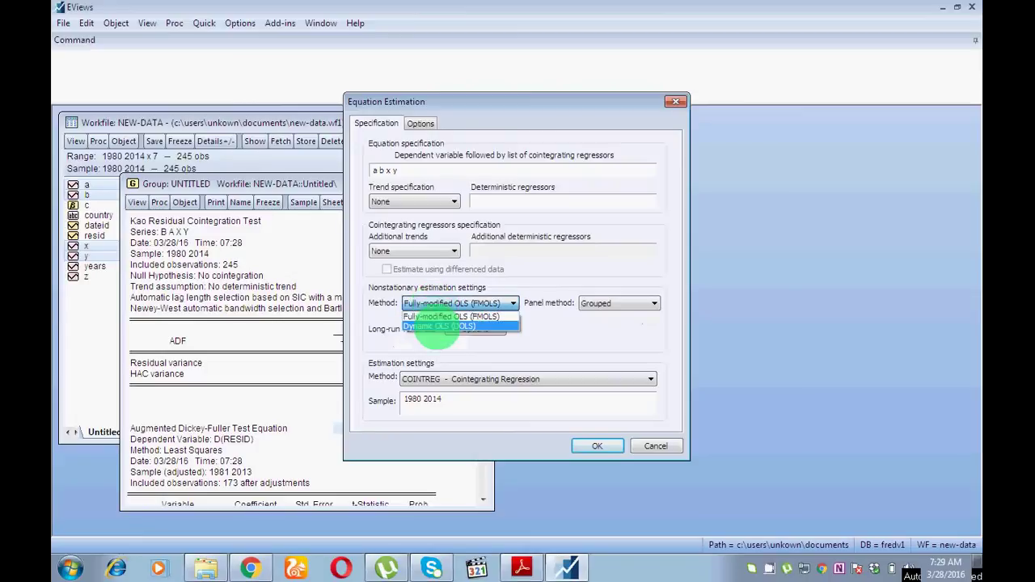
{"action": "left_click", "coordinate": [439, 326]}
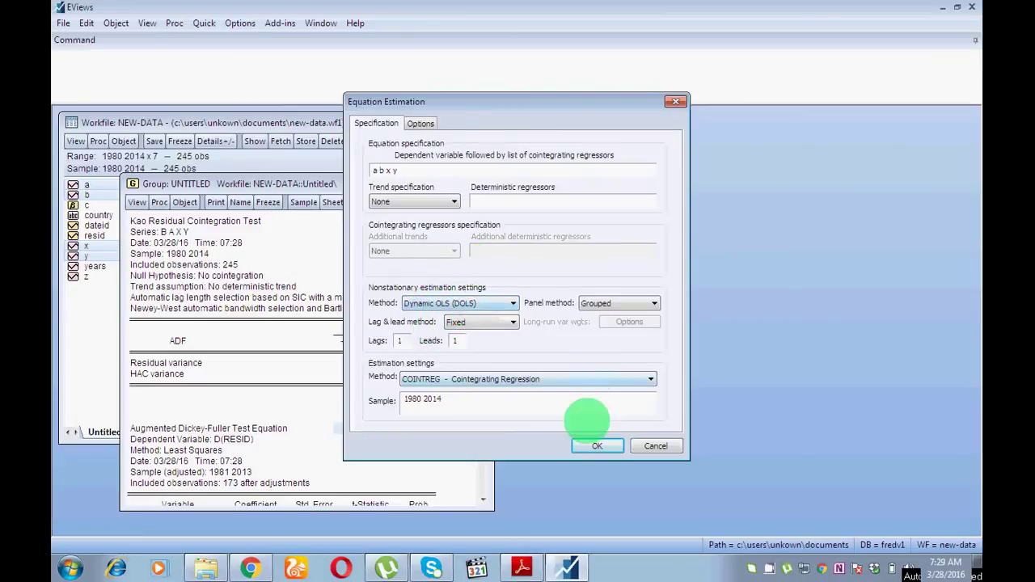
{"action": "left_click", "coordinate": [596, 446]}
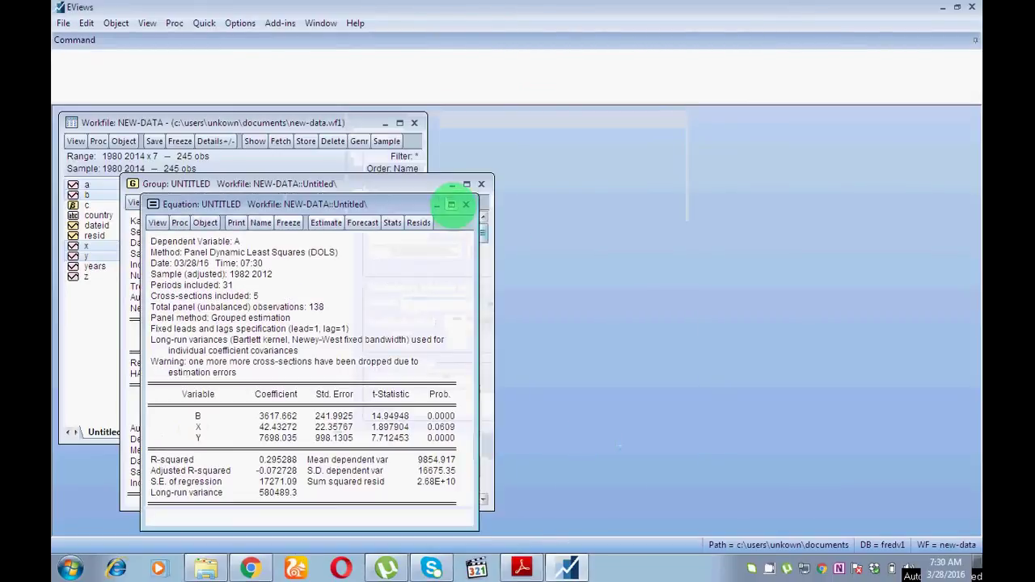
{"action": "left_click", "coordinate": [452, 204]}
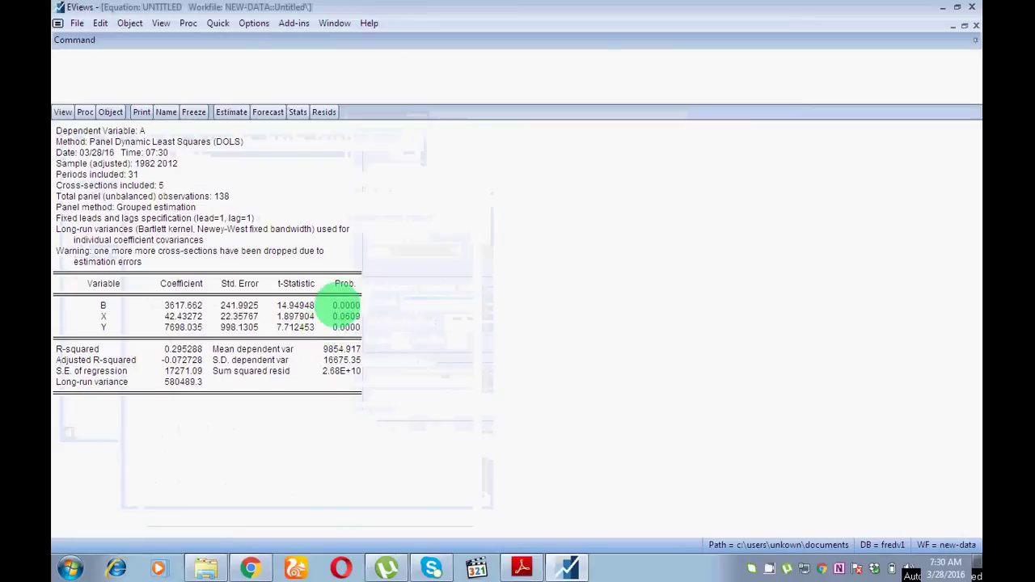
Step: Examine variable B's probability and coefficient in the DOLS output in relation to dependent variable A
{"action": "left_click", "coordinate": [346, 306]}
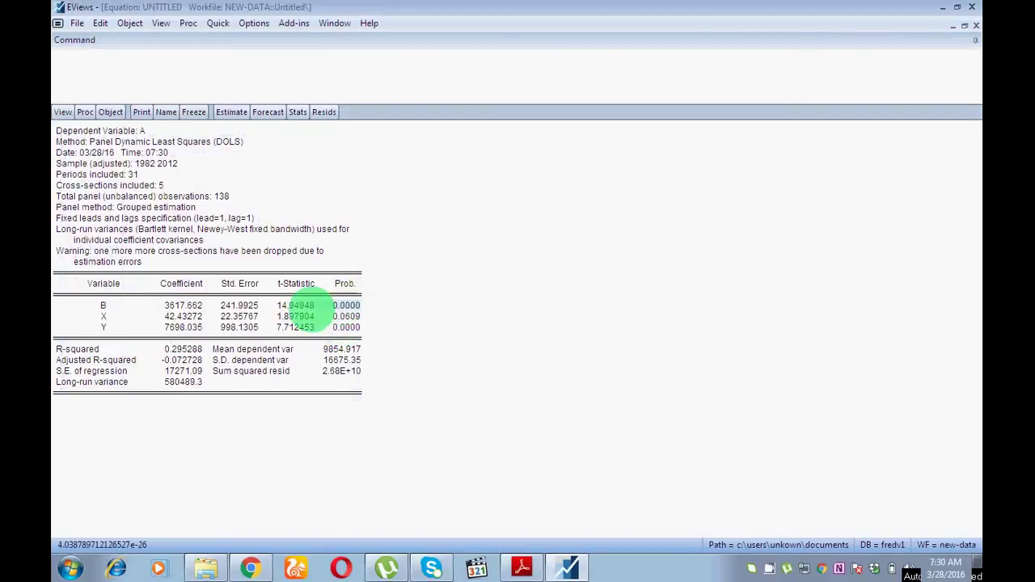
{"action": "left_click", "coordinate": [183, 306]}
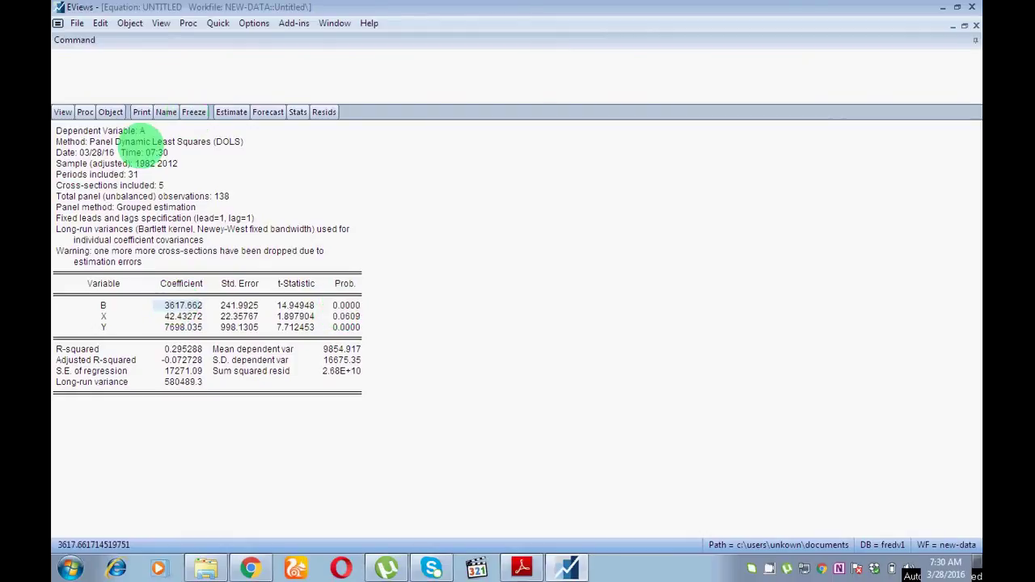
{"action": "left_click", "coordinate": [134, 131]}
{"action": "left_click", "coordinate": [345, 306]}
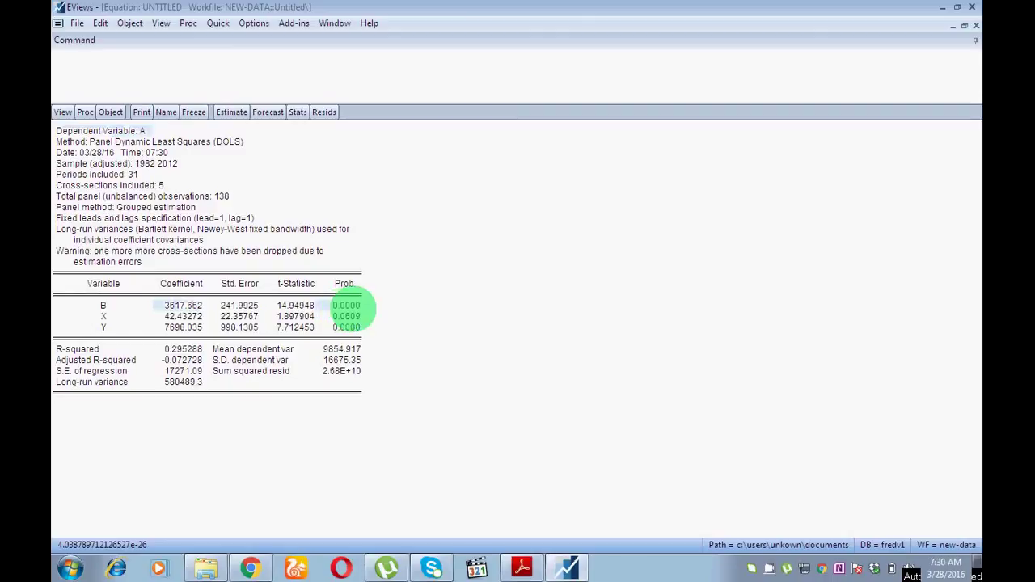
{"action": "left_click", "coordinate": [184, 305]}
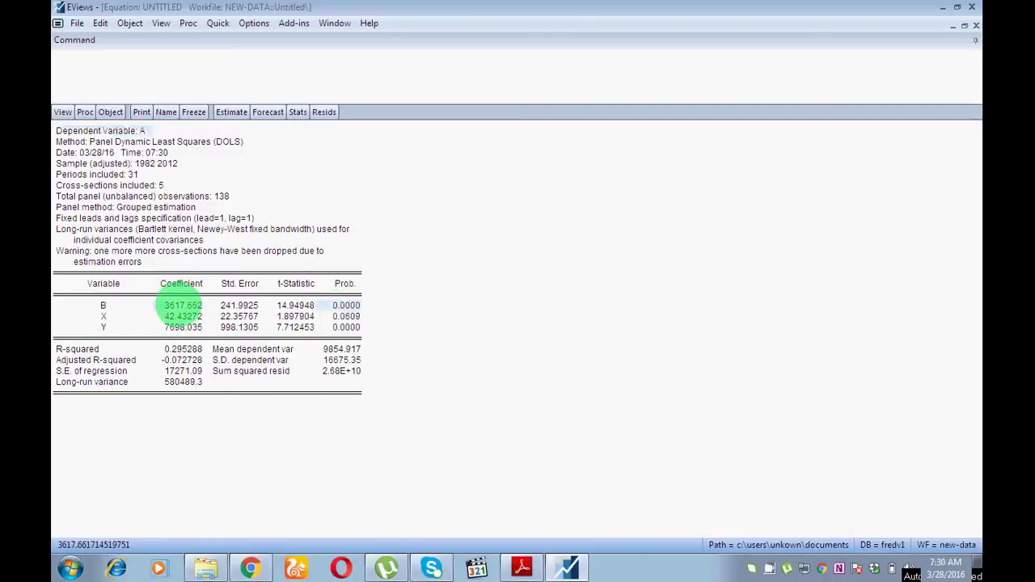
{"action": "left_click", "coordinate": [336, 306]}
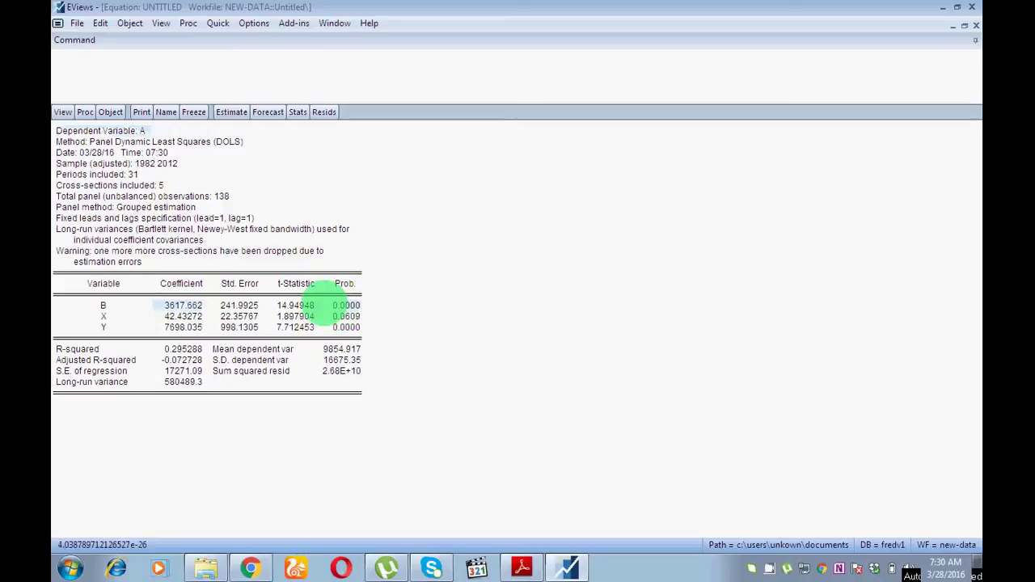
{"action": "left_click", "coordinate": [181, 305]}
{"action": "left_click", "coordinate": [139, 129]}
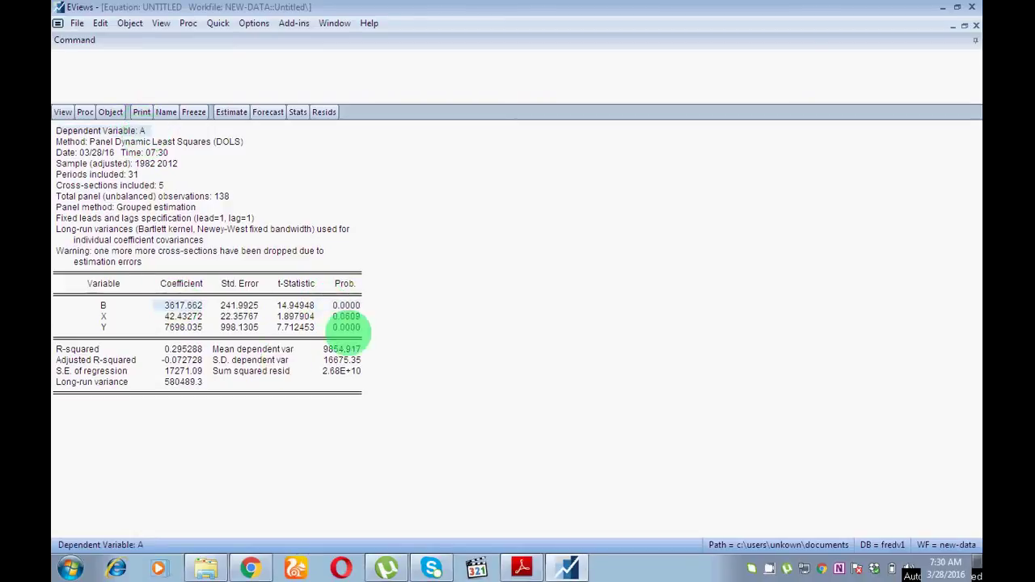
Step: Examine variable Y's probability and coefficient in the DOLS output in relation to dependent variable A
{"action": "left_click", "coordinate": [348, 327]}
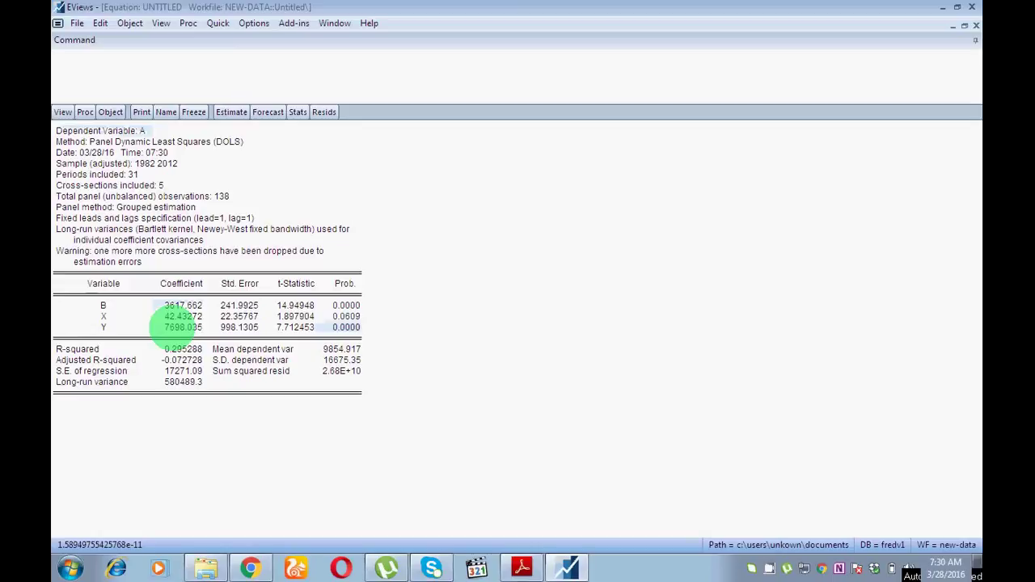
{"action": "left_click", "coordinate": [176, 326]}
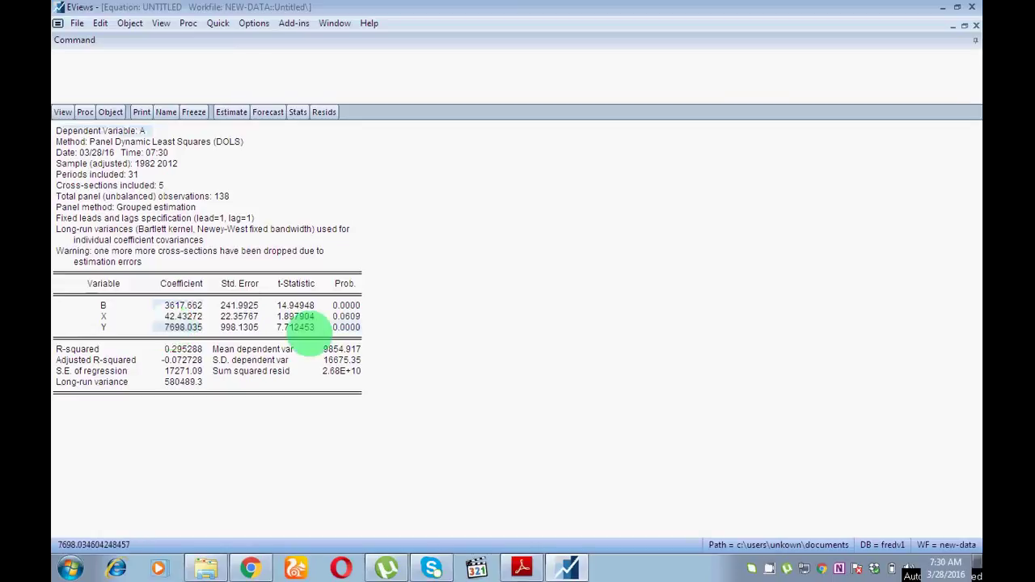
{"action": "left_click", "coordinate": [346, 327]}
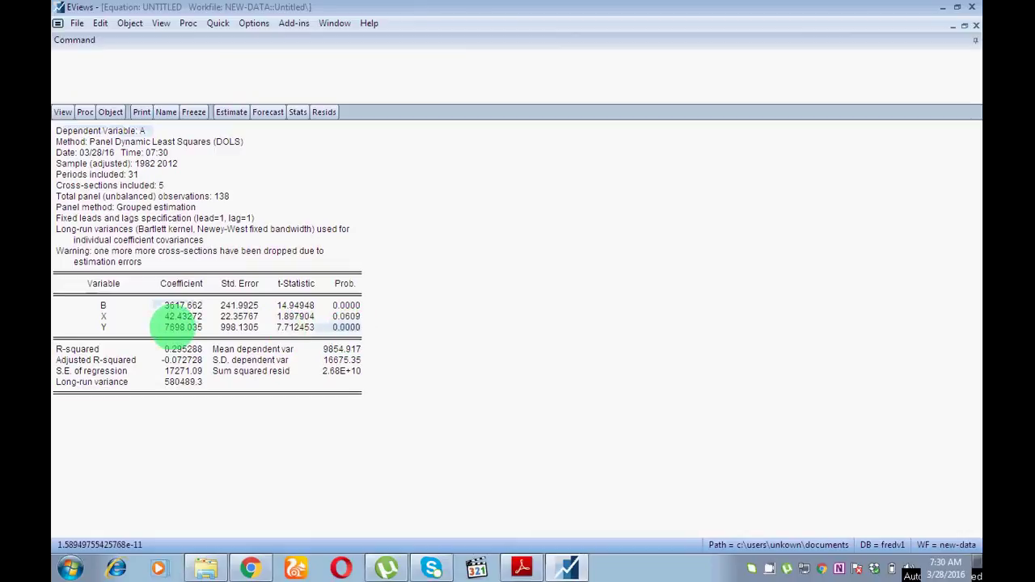
{"action": "left_click", "coordinate": [177, 327]}
{"action": "left_click", "coordinate": [142, 131]}
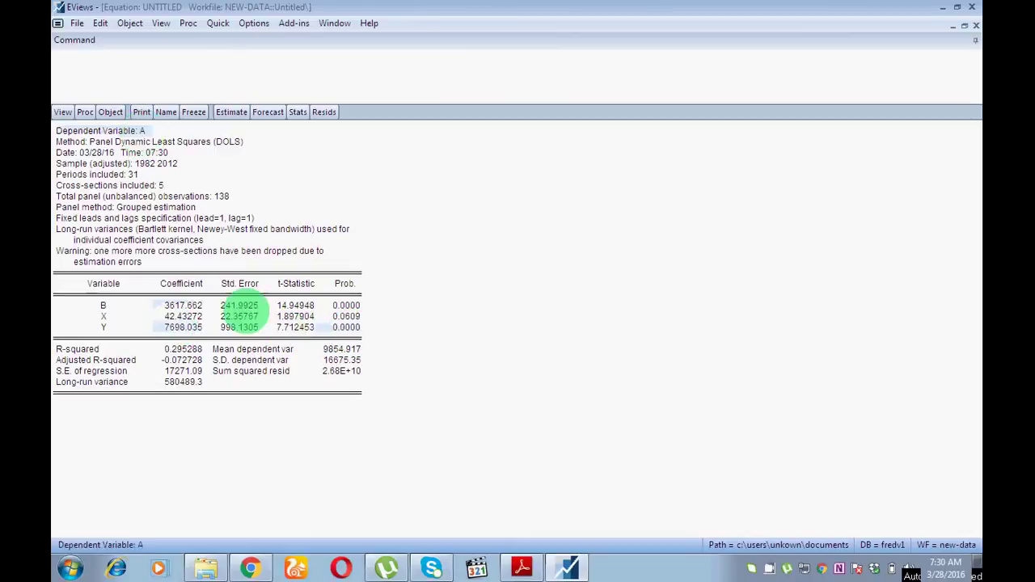
Step: Examine variable X's probability and coefficient in the DOLS output in relation to dependent variable A
{"action": "left_click", "coordinate": [348, 317]}
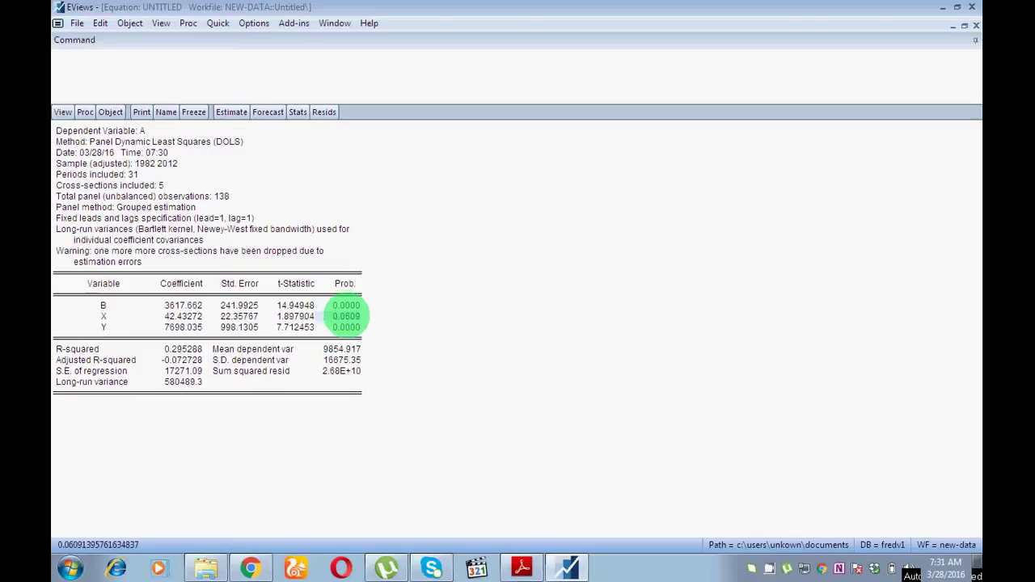
{"action": "left_click", "coordinate": [175, 316]}
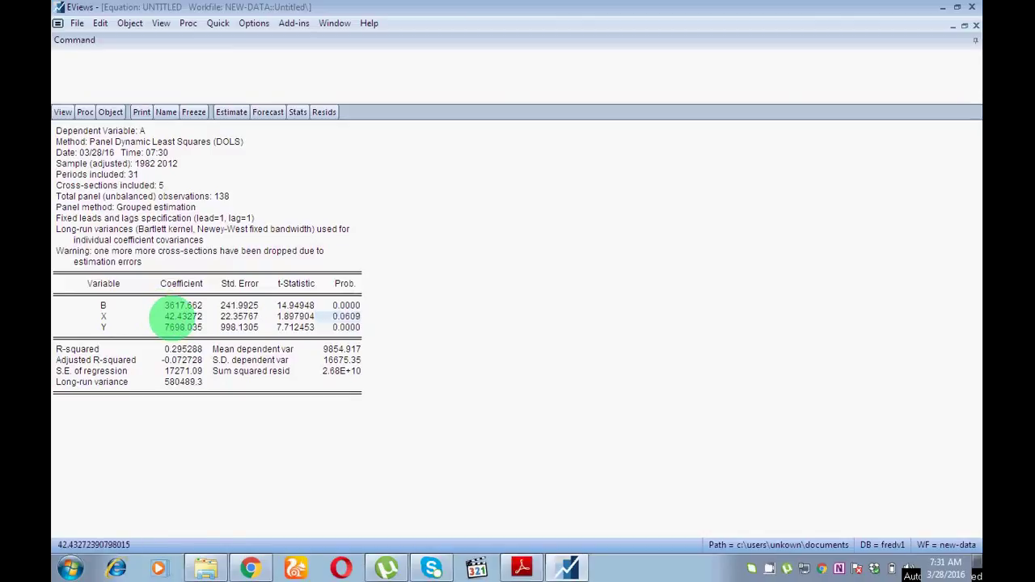
{"action": "left_click", "coordinate": [144, 131]}
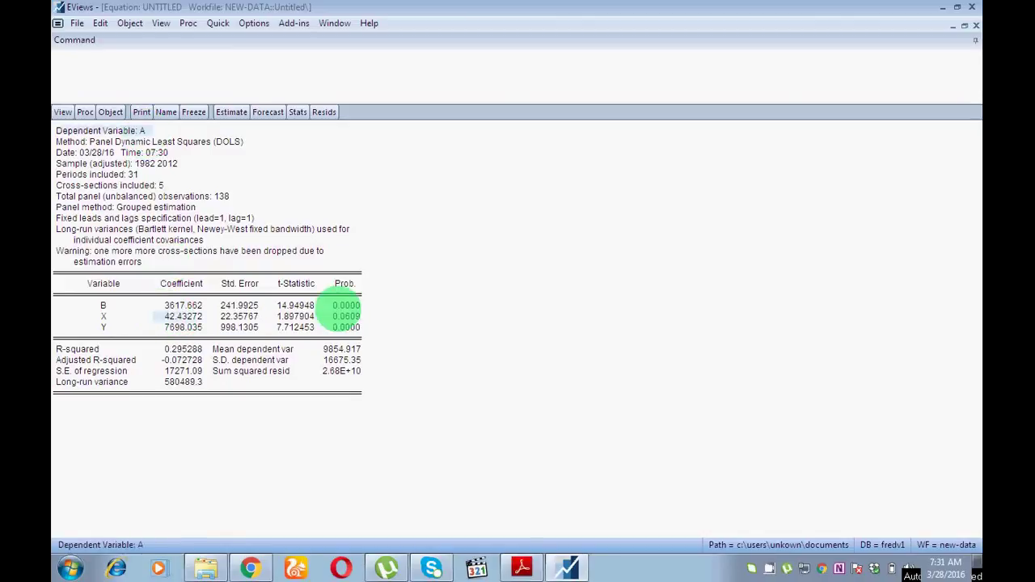
{"action": "left_click", "coordinate": [346, 316]}
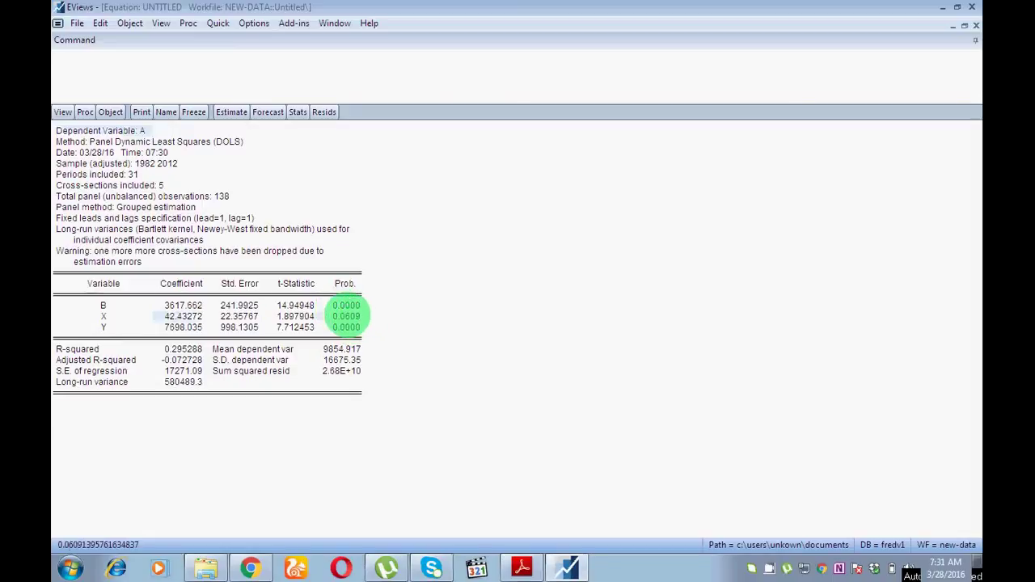